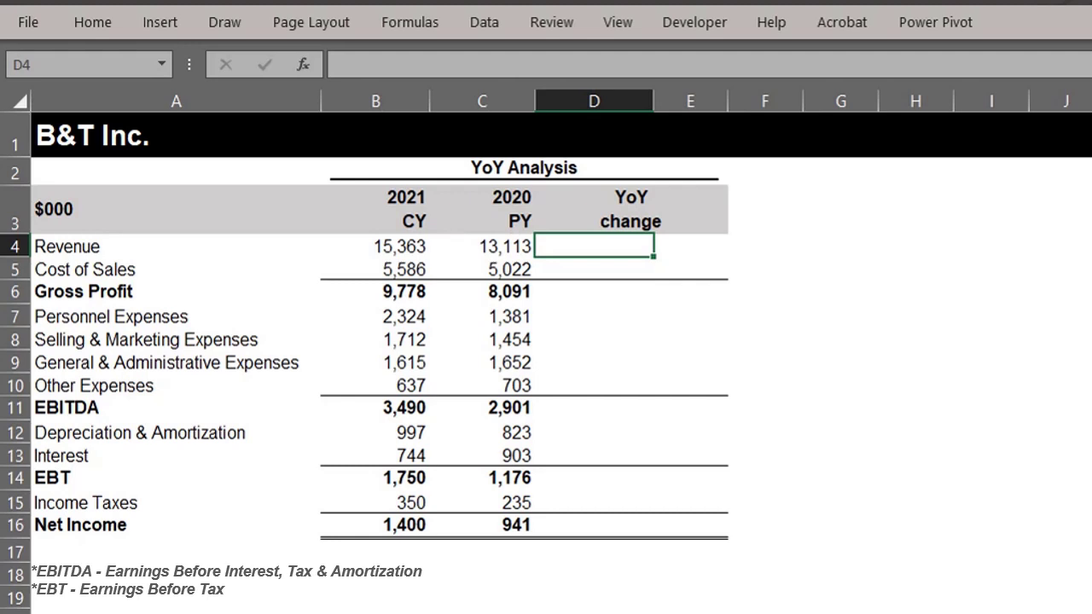
Step: Enter the year-over-year change formula =B4/C4-1 for Revenue in cell D4
{"action": "type", "text": "="}
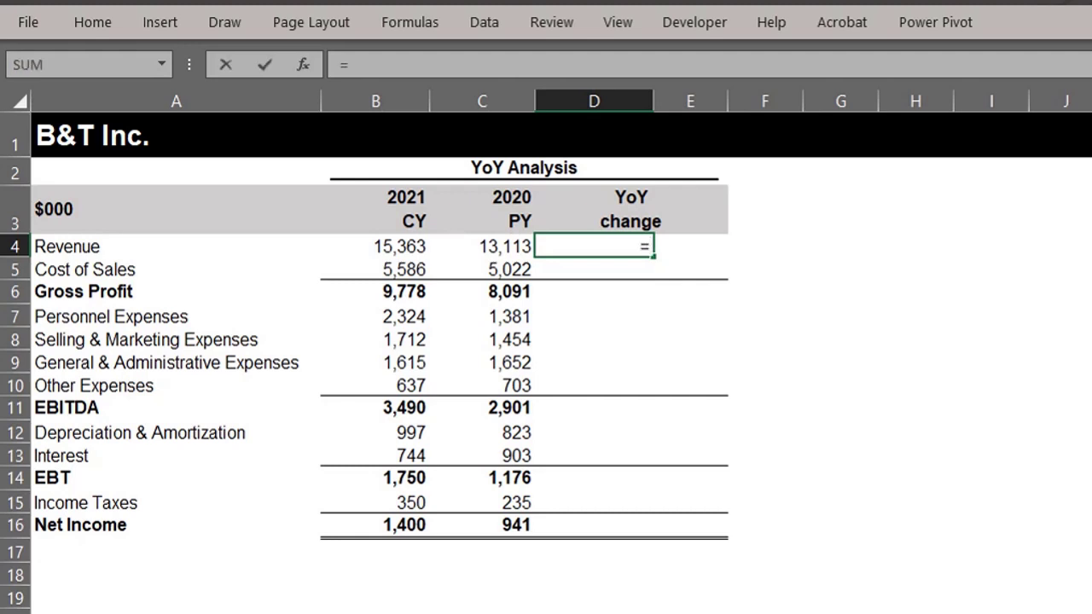
{"action": "key", "text": "Left"}
{"action": "key", "text": "Left"}
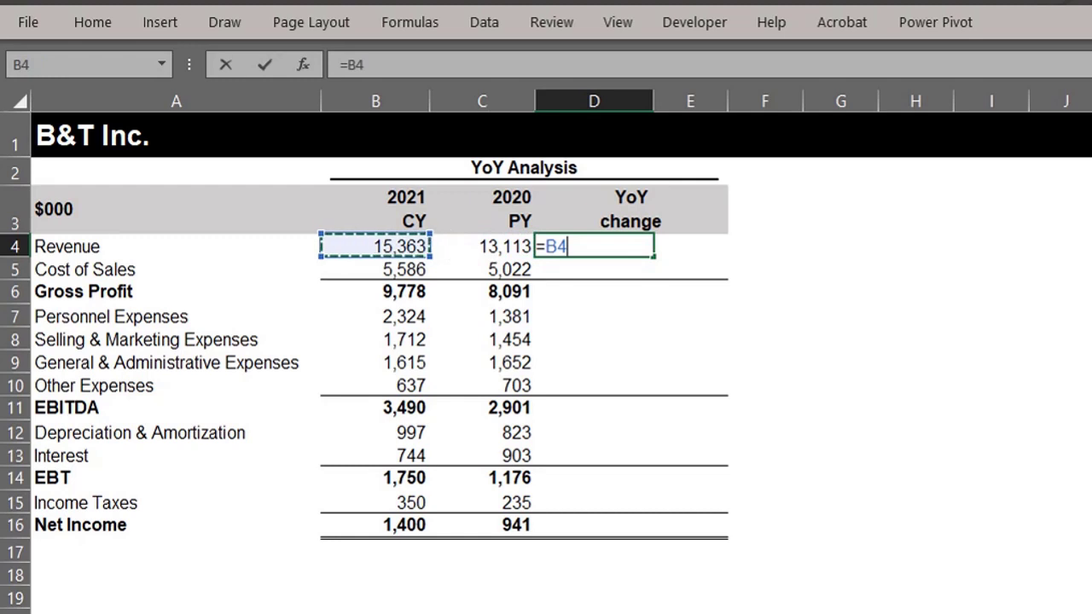
{"action": "type", "text": "/"}
{"action": "key", "text": "Left"}
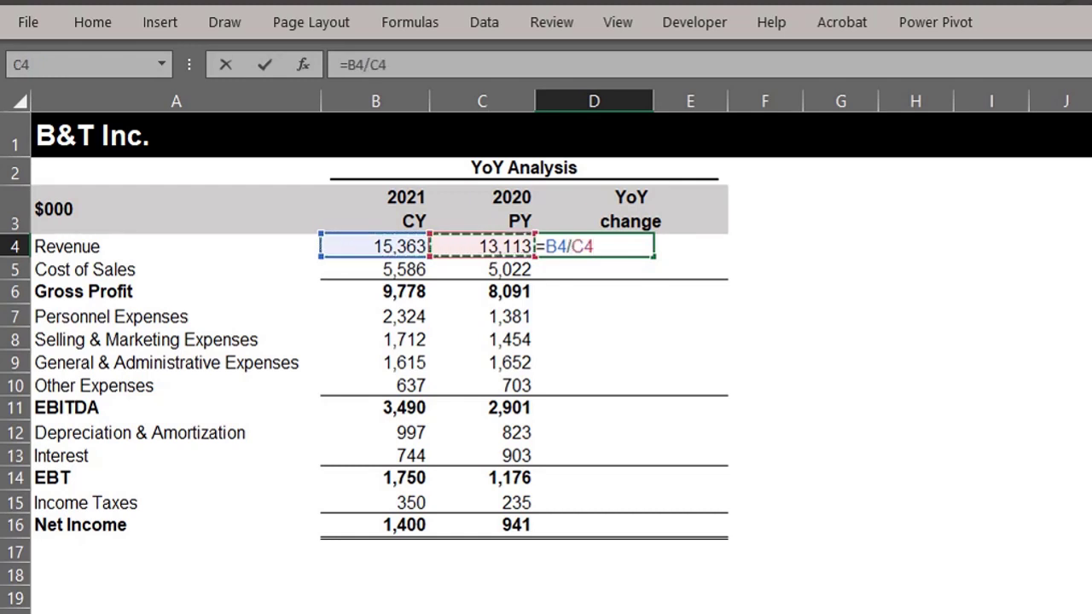
{"action": "type", "text": "-1"}
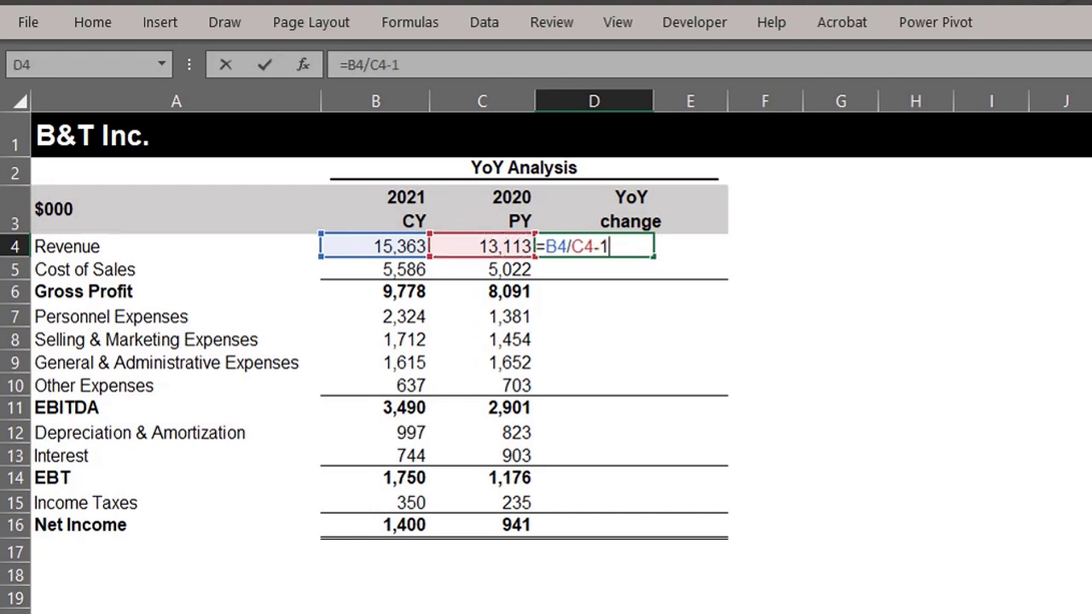
{"action": "key", "text": "Return"}
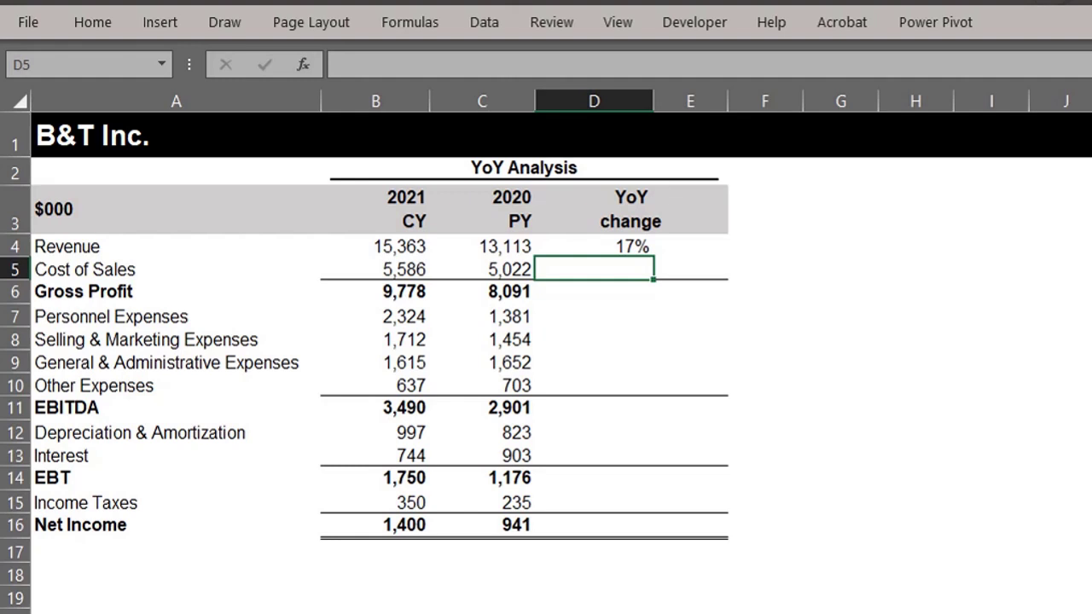
Step: Copy the Revenue change formula to D5:D16, pasting only the formulas so the existing formatting is kept
{"action": "left_click", "coordinate": [594, 246]}
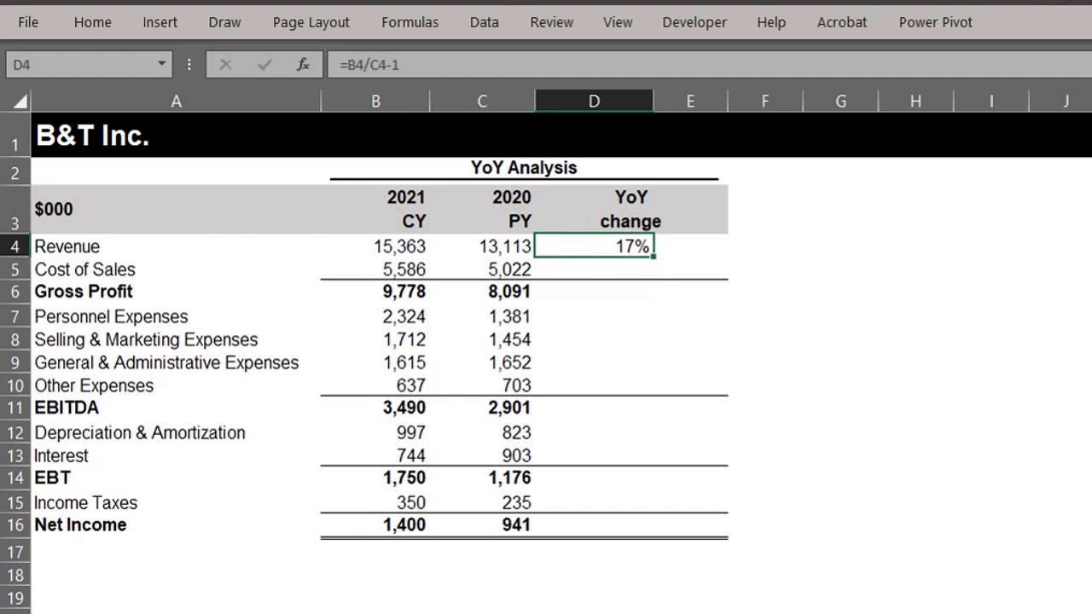
{"action": "key", "text": "ctrl+c"}
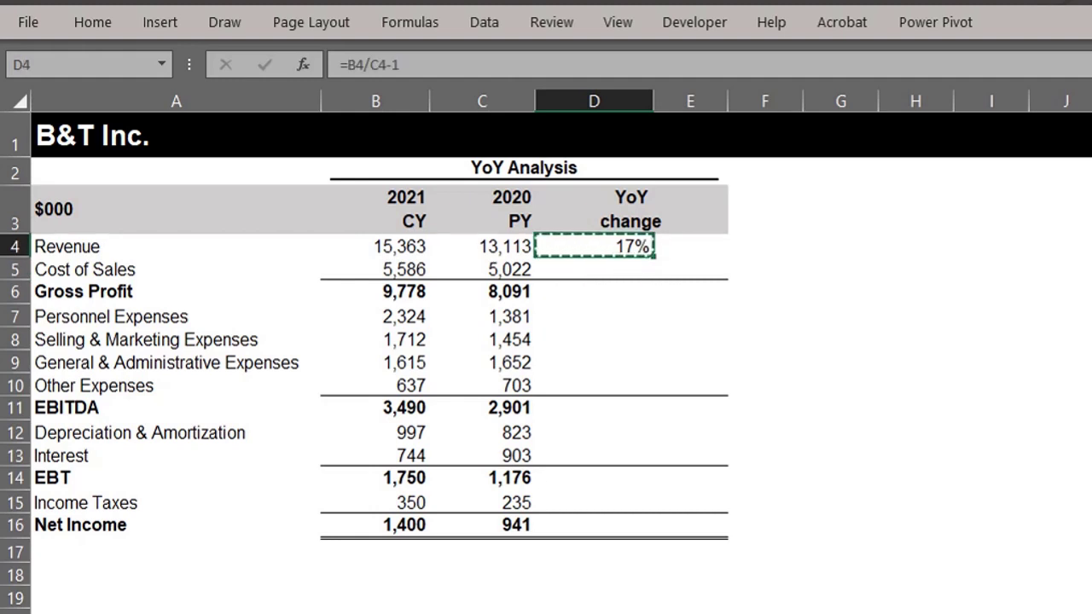
{"action": "key", "text": "Down"}
{"action": "key", "text": "shift+Down"}
{"action": "key", "text": "shift+Down"}
{"action": "key", "text": "shift+Down"}
{"action": "key", "text": "shift+Down"}
{"action": "key", "text": "shift+Down"}
{"action": "key", "text": "shift+Down"}
{"action": "key", "text": "shift+Down"}
{"action": "key", "text": "shift+Down"}
{"action": "key", "text": "shift+Down"}
{"action": "key", "text": "shift+Down"}
{"action": "key", "text": "shift+Down"}
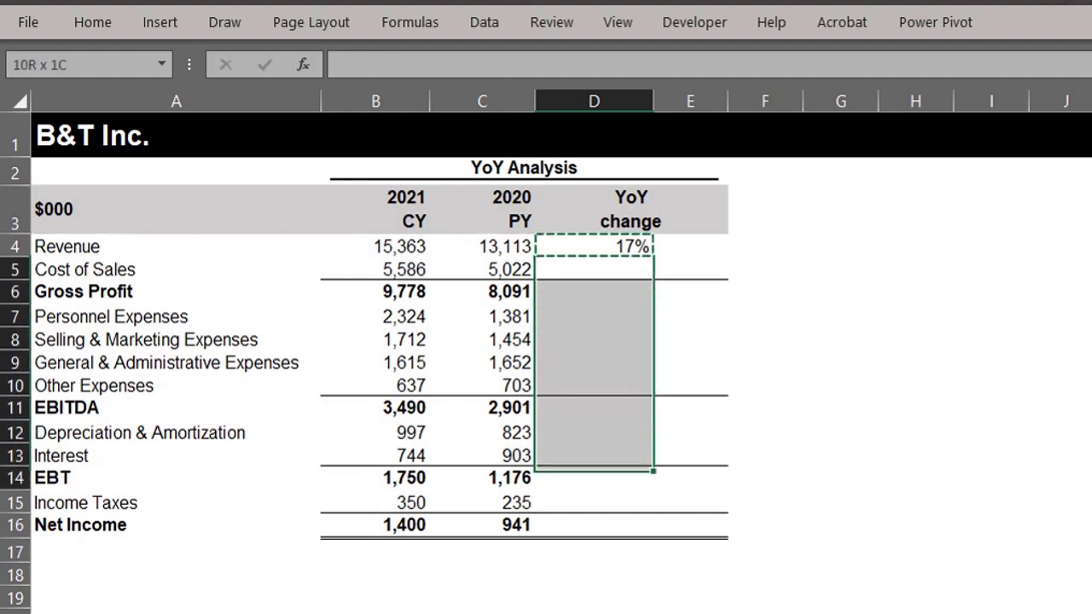
{"action": "right_click", "coordinate": [583, 267]}
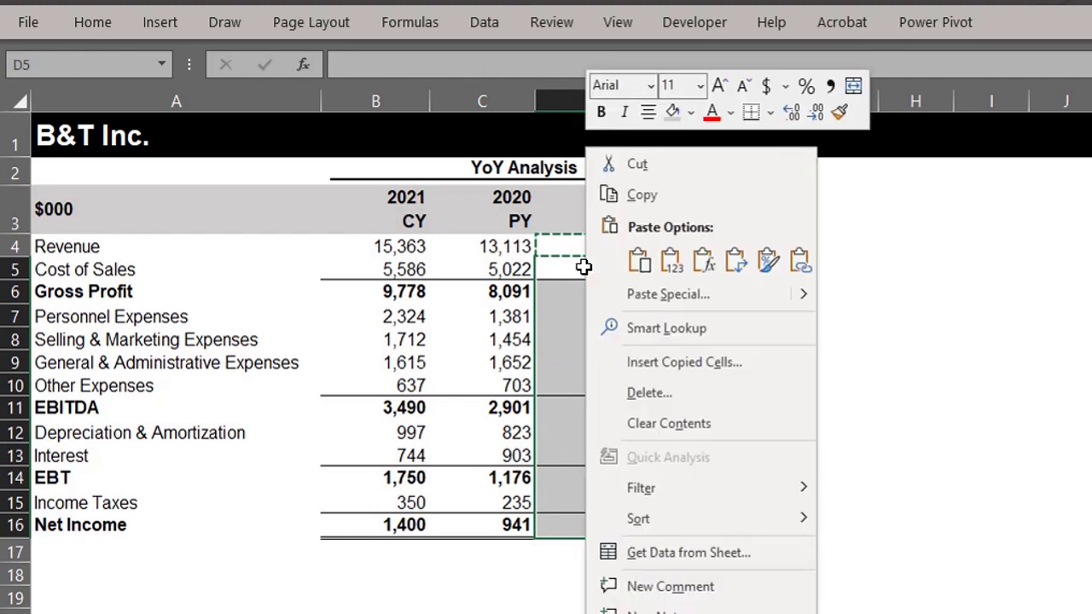
{"action": "left_click", "coordinate": [702, 267]}
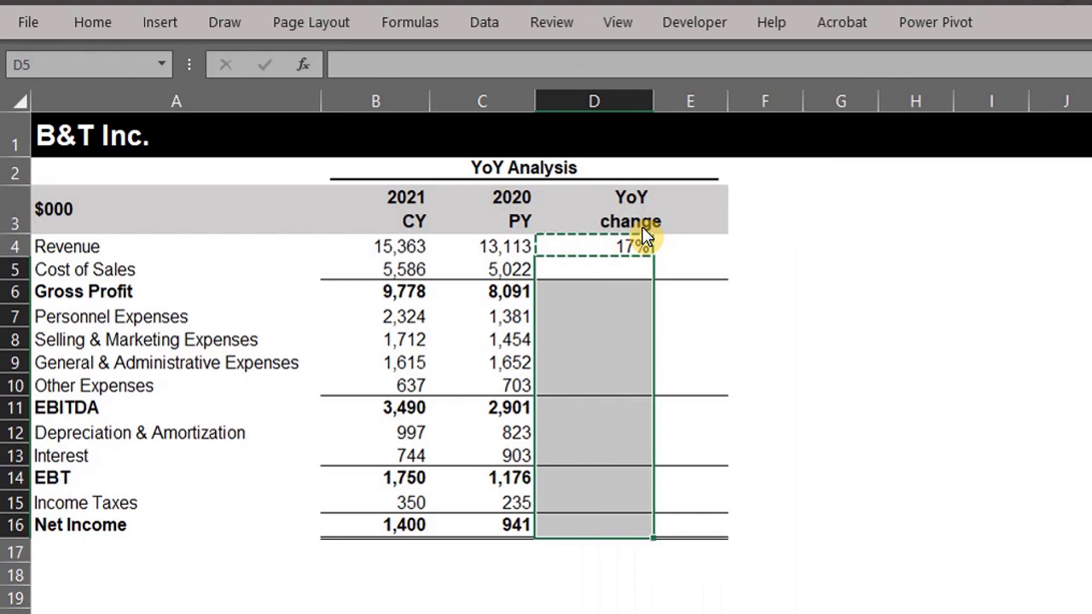
{"action": "key", "text": "alt"}
{"action": "key", "text": "e"}
{"action": "key", "text": "s"}
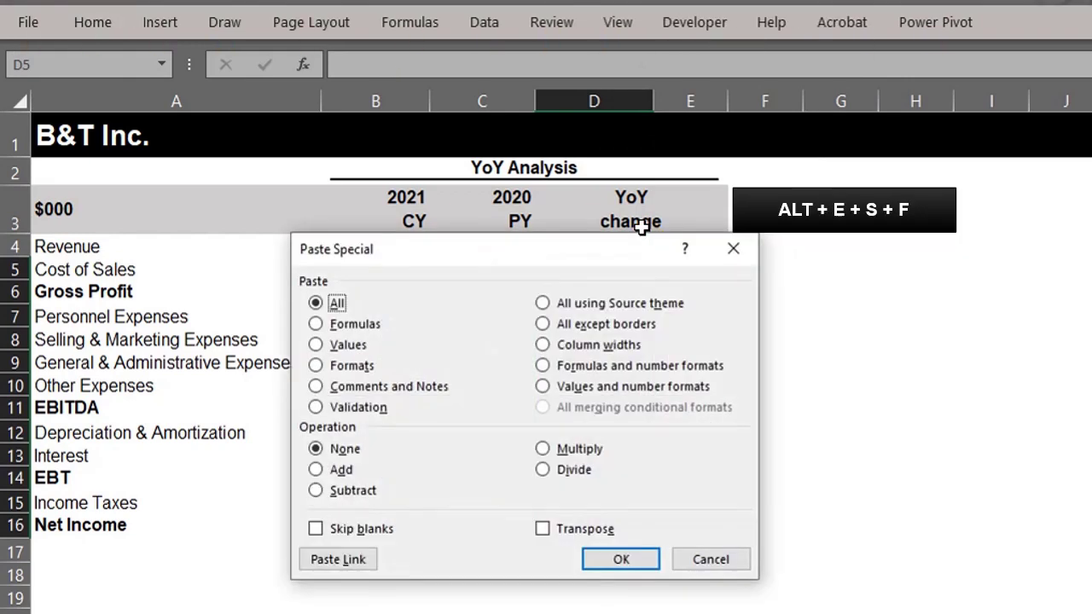
{"action": "key", "text": "f"}
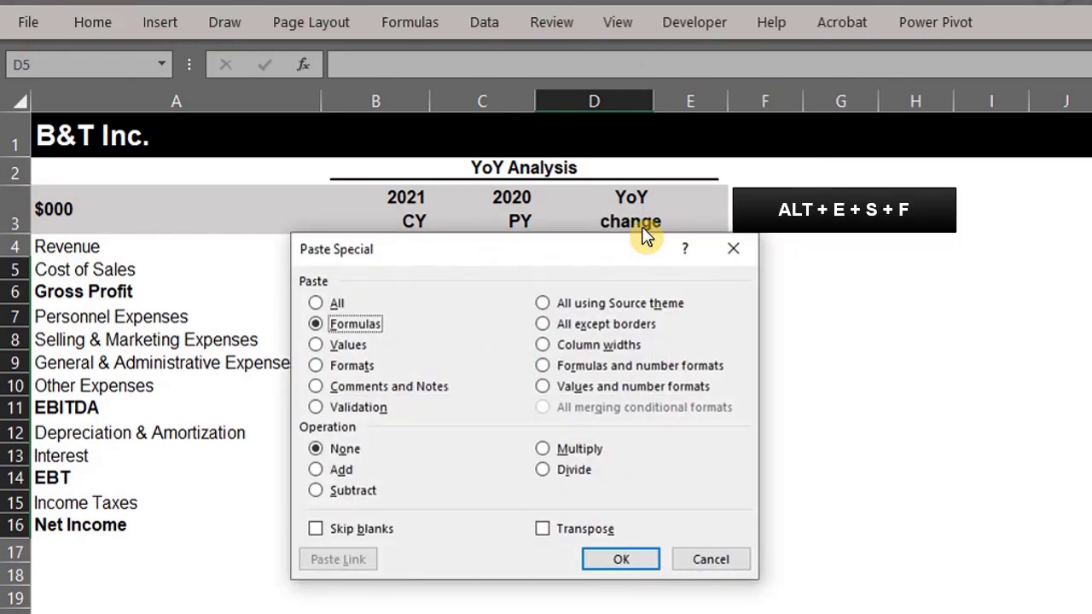
{"action": "left_click", "coordinate": [616, 559]}
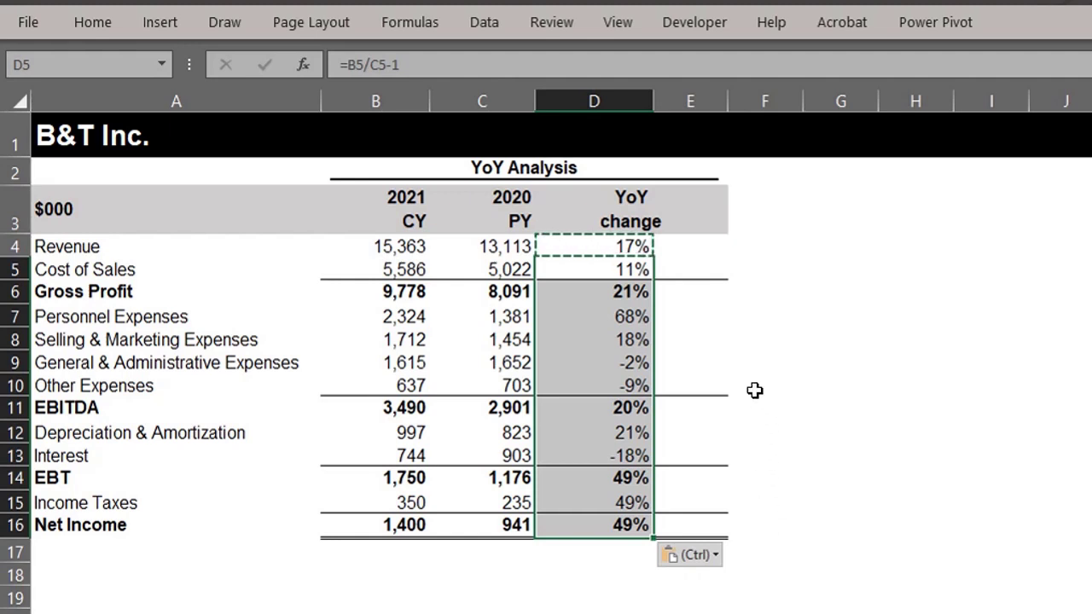
{"action": "key", "text": "Escape"}
Step: Reuse the formula text =B4/C4-1 from D4 in cell E4
{"action": "left_click", "coordinate": [695, 251]}
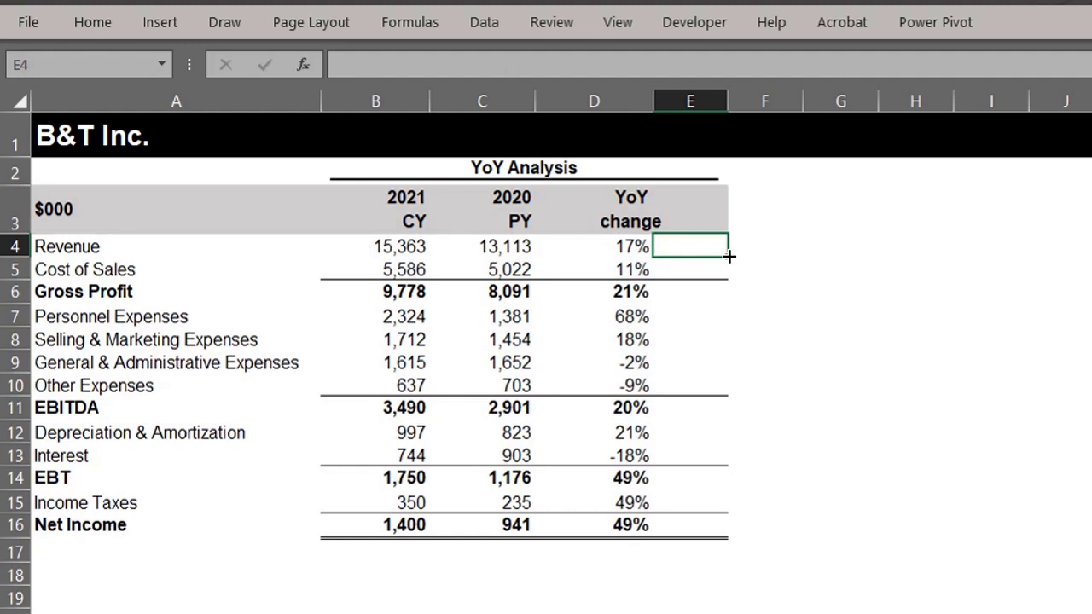
{"action": "left_click", "coordinate": [636, 246]}
{"action": "left_click", "coordinate": [413, 64]}
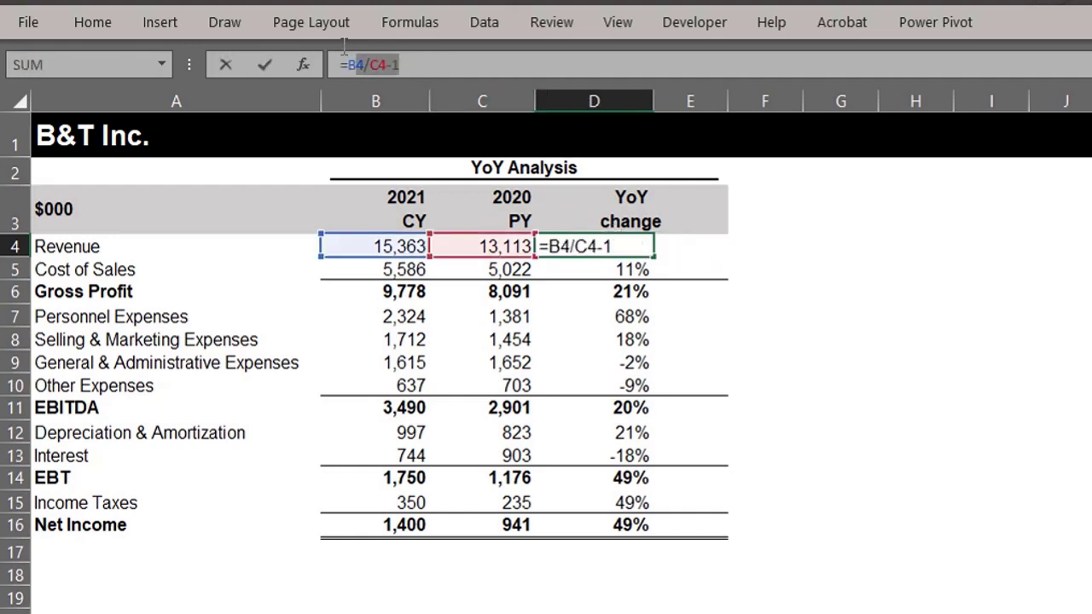
{"action": "left_click", "coordinate": [698, 248]}
{"action": "key", "text": "ctrl+v"}
{"action": "key", "text": "ctrl+Return"}
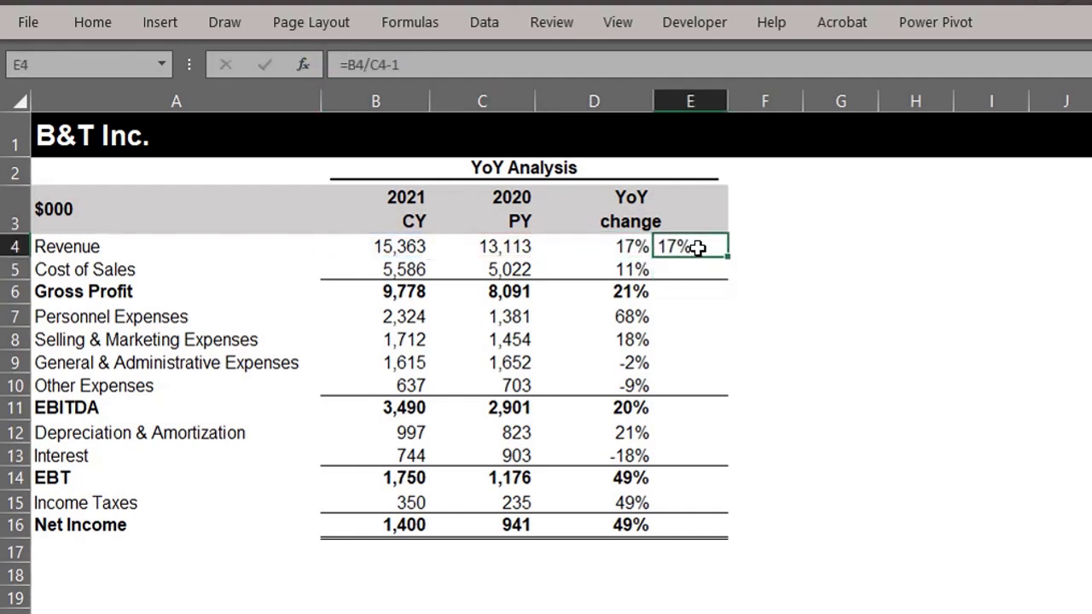
Step: Copy the formula in E4 down through E5:E16
{"action": "key", "text": "ctrl+c"}
{"action": "key", "text": "Down"}
{"action": "key", "text": "shift+Down"}
{"action": "key", "text": "shift+Down"}
{"action": "key", "text": "shift+Down"}
{"action": "key", "text": "shift+Down"}
{"action": "key", "text": "shift+Down"}
{"action": "key", "text": "shift+Down"}
{"action": "key", "text": "shift+Down"}
{"action": "key", "text": "shift+Down"}
{"action": "key", "text": "shift+Down"}
{"action": "key", "text": "shift+Down"}
{"action": "key", "text": "shift+Down"}
{"action": "key", "text": "ctrl+v"}
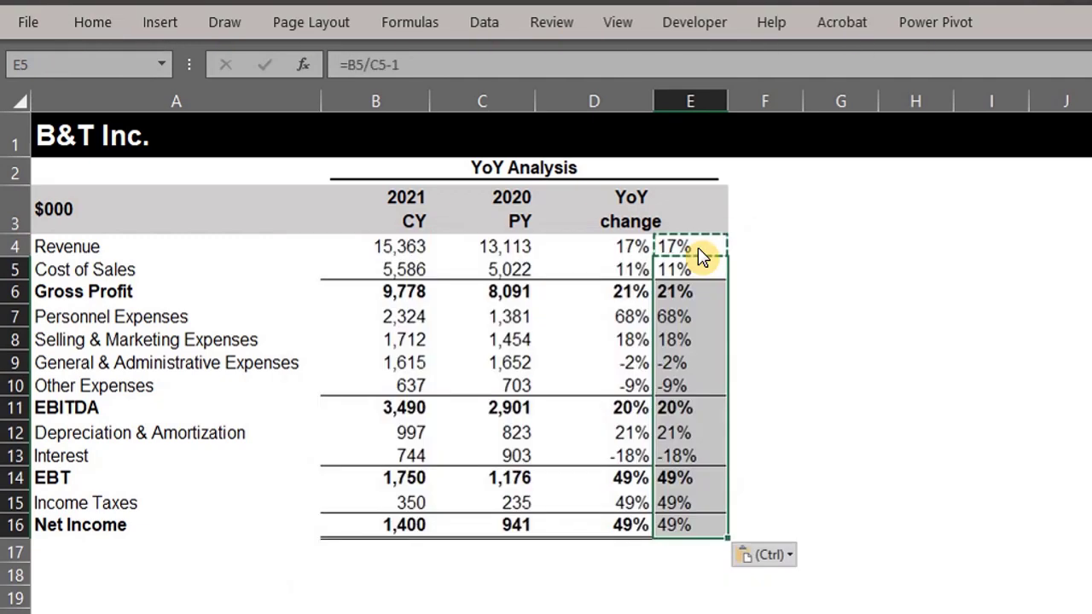
{"action": "key", "text": "Escape"}
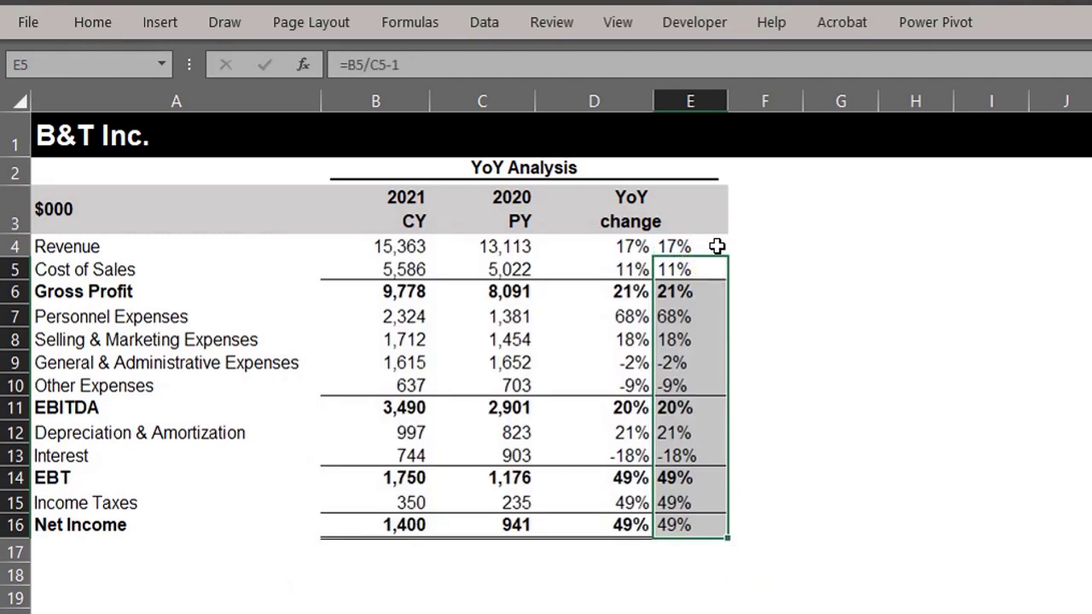
Step: Start a new conditional formatting rule for E4, E6, E11, E14 and E16 using Icon Sets with the red, yellow and green circles
{"action": "left_click", "coordinate": [717, 247]}
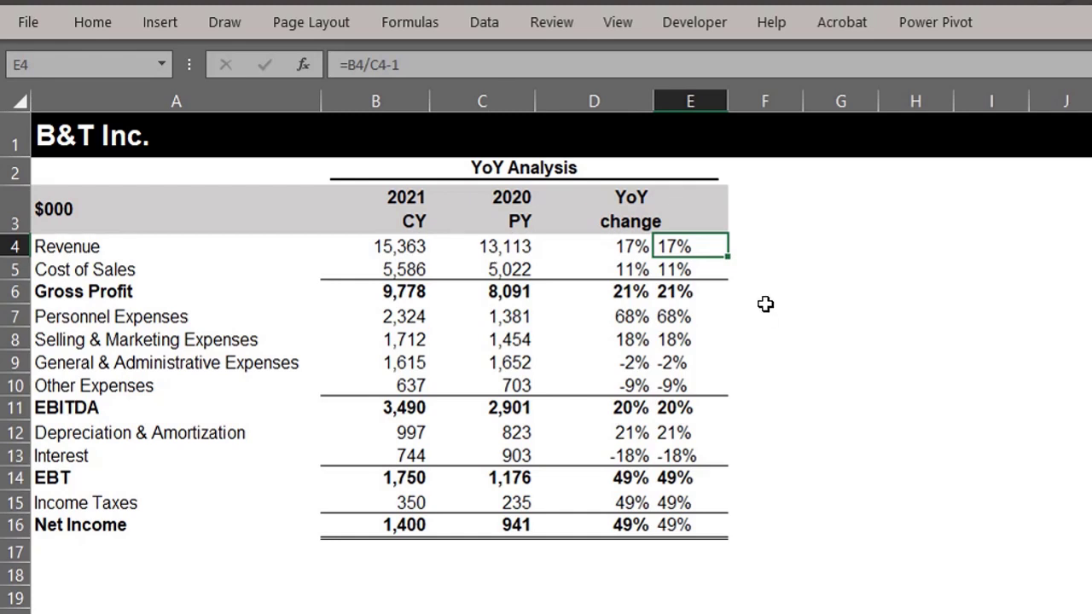
{"action": "left_click", "coordinate": [683, 291], "text": "ctrl"}
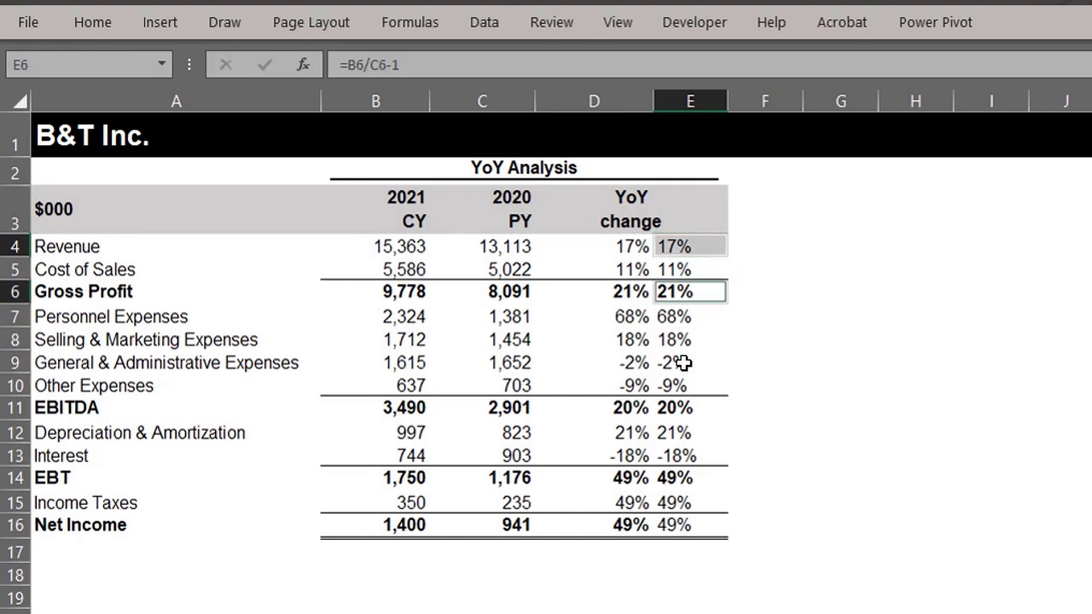
{"action": "left_click", "coordinate": [676, 408], "text": "ctrl"}
{"action": "left_click", "coordinate": [681, 480], "text": "ctrl"}
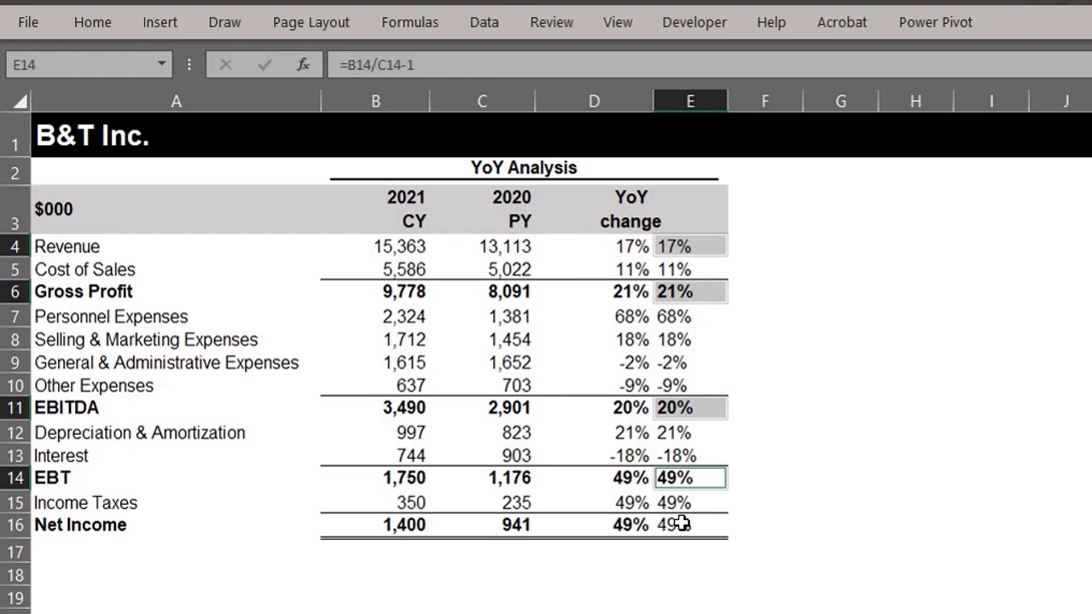
{"action": "left_click", "coordinate": [683, 522], "text": "ctrl"}
{"action": "left_click", "coordinate": [96, 21]}
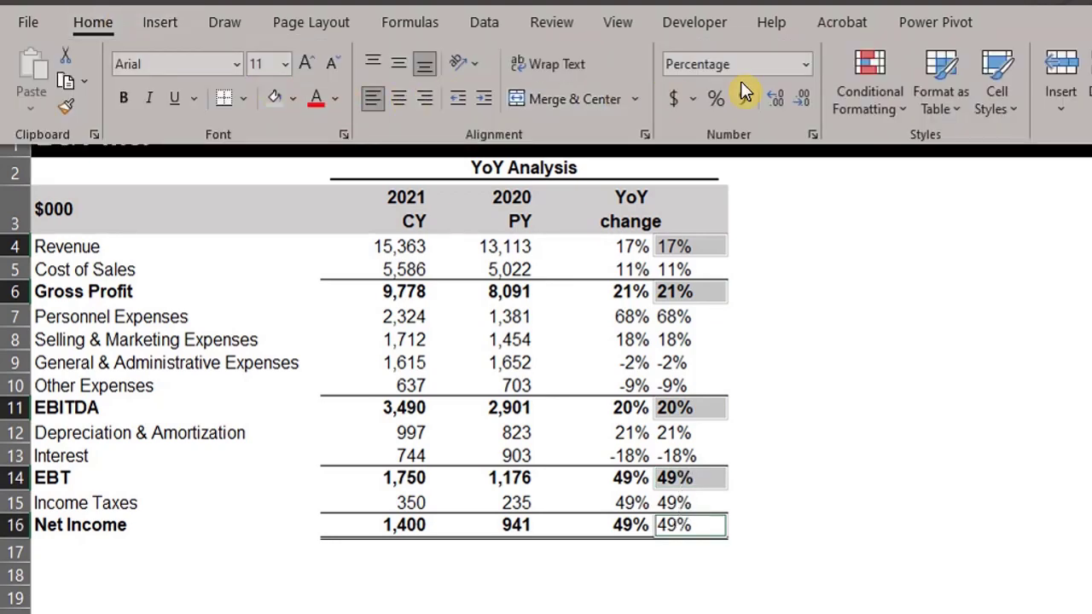
{"action": "left_click", "coordinate": [867, 101]}
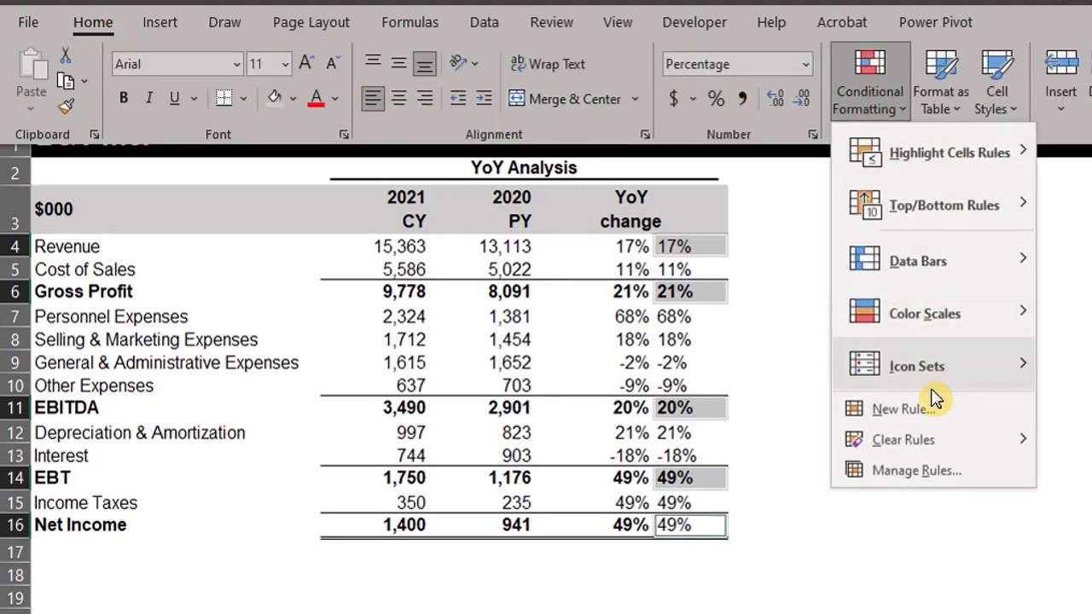
{"action": "left_click", "coordinate": [875, 411]}
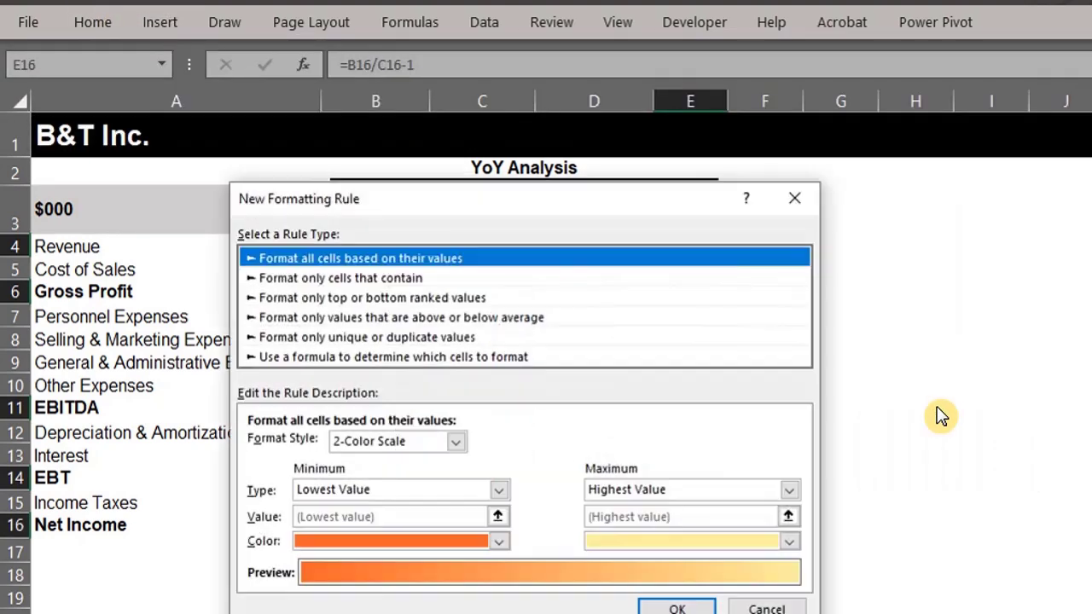
{"action": "left_click", "coordinate": [457, 442]}
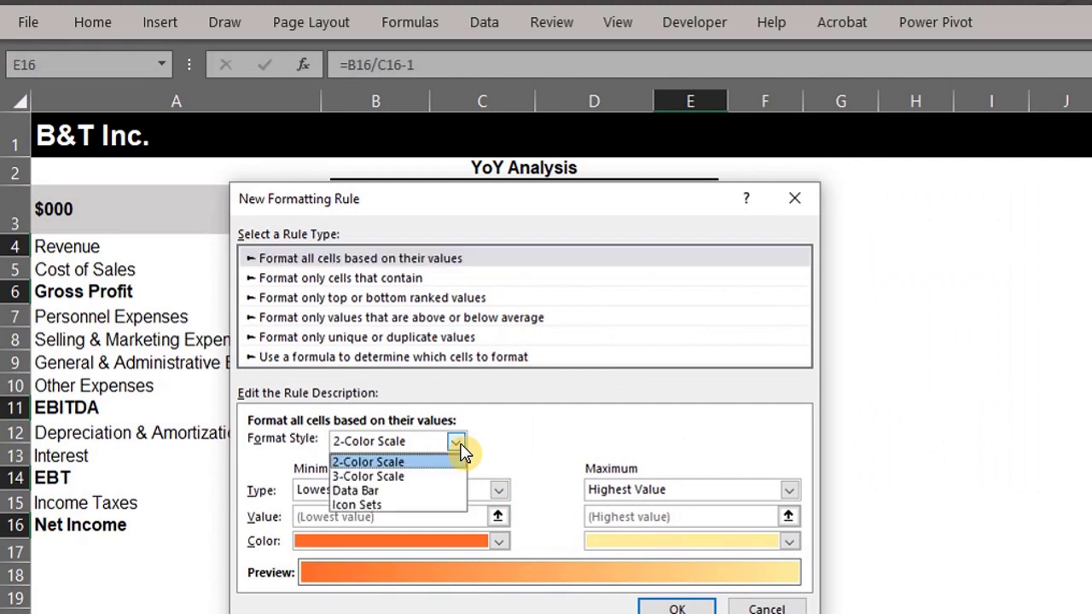
{"action": "left_click", "coordinate": [431, 503]}
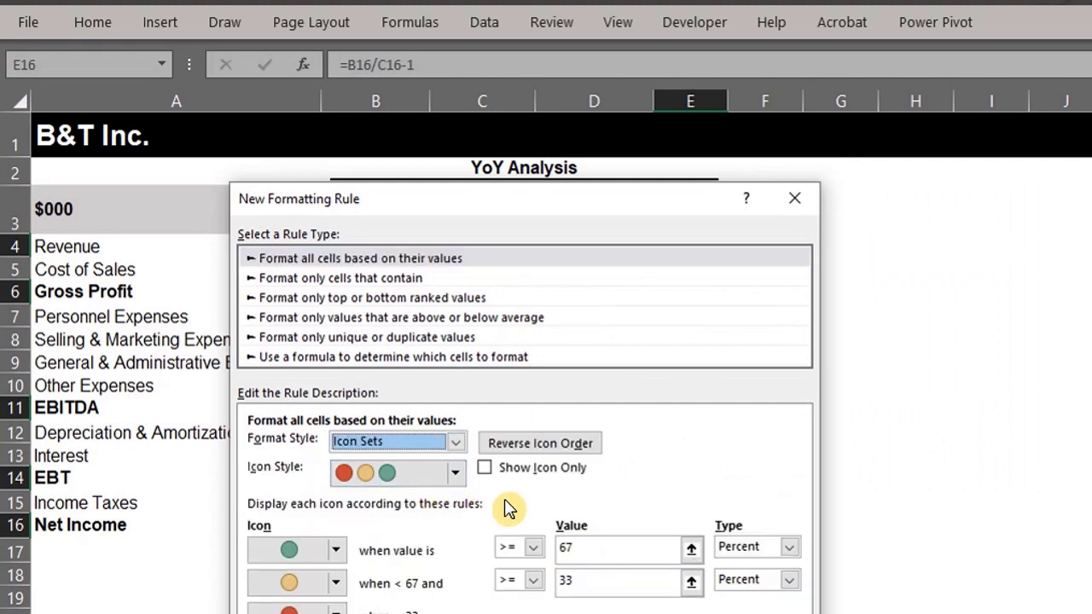
{"action": "left_click_drag", "start_coordinate": [665, 196], "coordinate": [708, 91]}
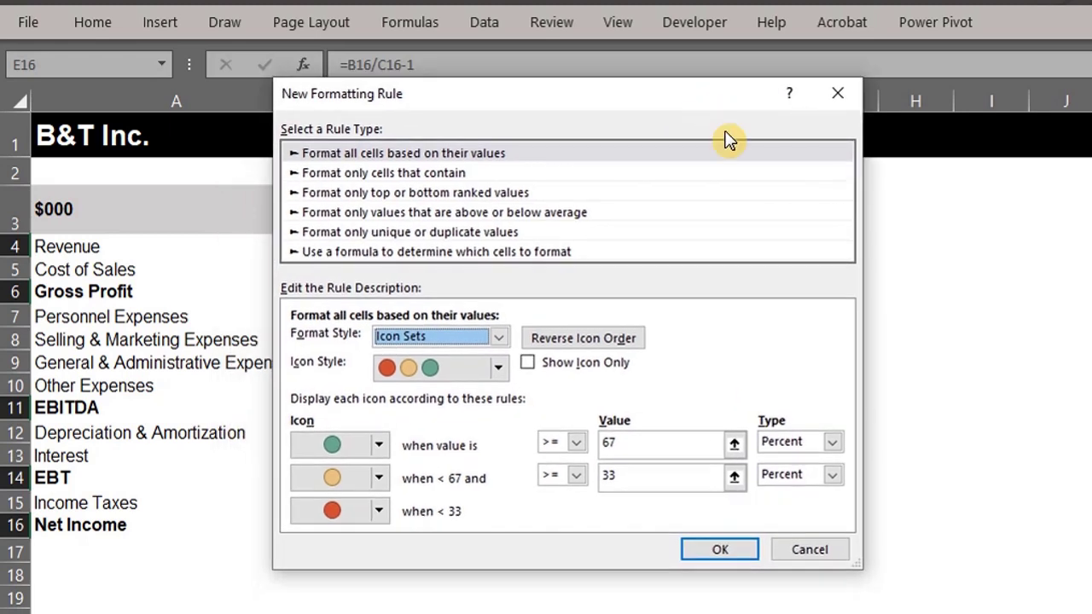
{"action": "left_click", "coordinate": [498, 368]}
{"action": "left_click", "coordinate": [501, 368]}
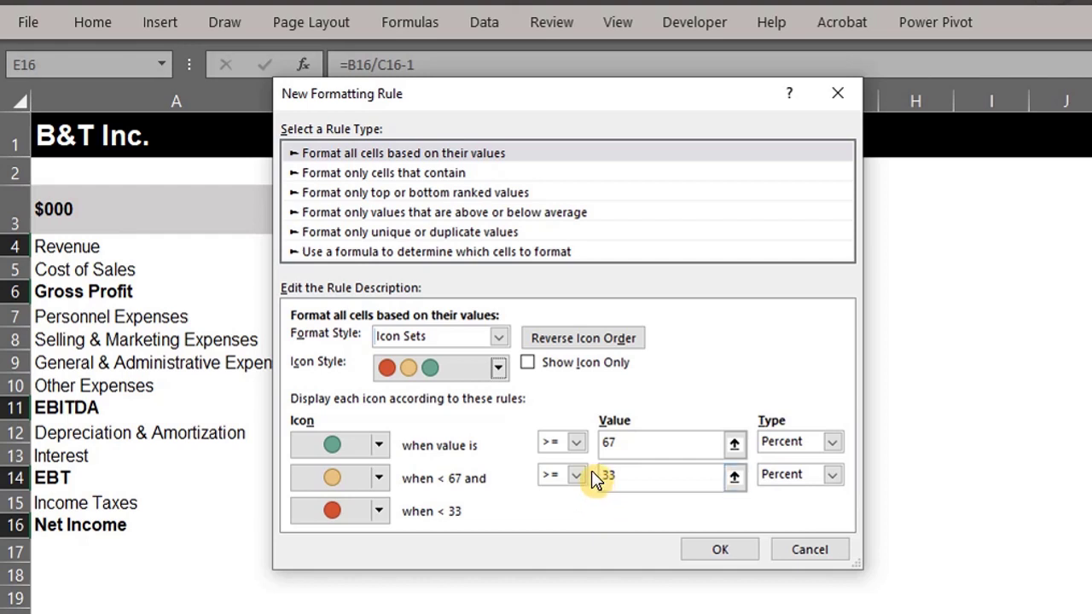
Step: Set the green icon to appear when the value is > 0, with the type Number
{"action": "left_click", "coordinate": [576, 442]}
{"action": "left_click", "coordinate": [565, 465]}
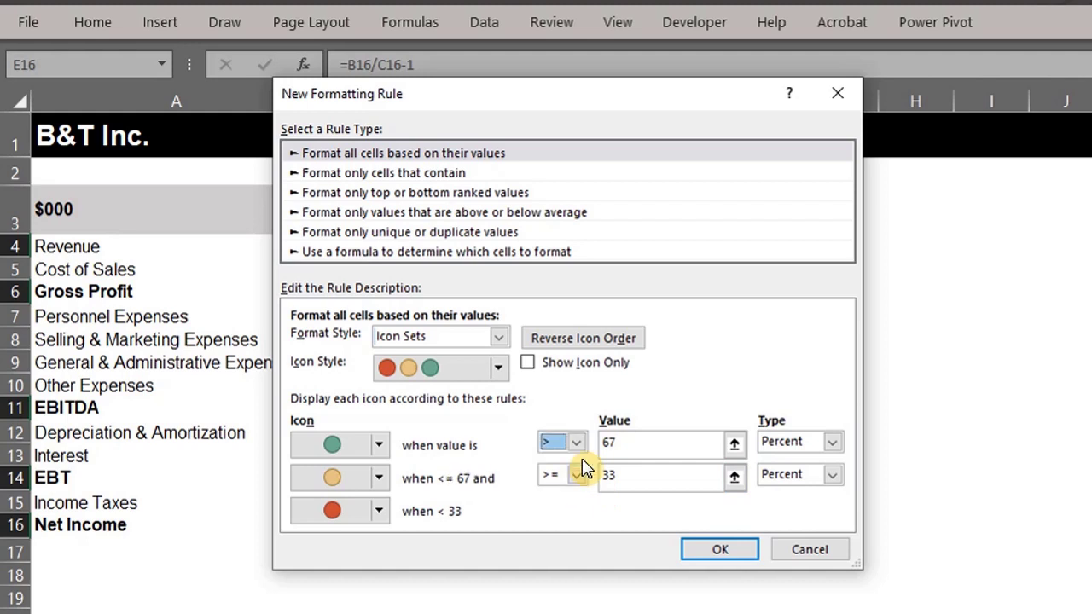
{"action": "double_click", "coordinate": [604, 451]}
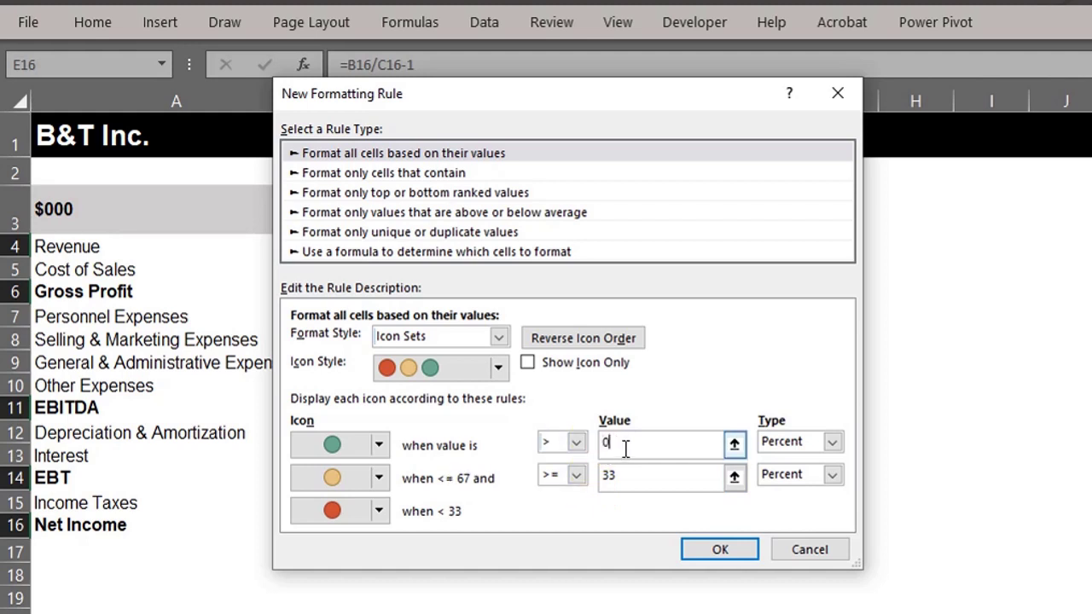
{"action": "left_click", "coordinate": [827, 442]}
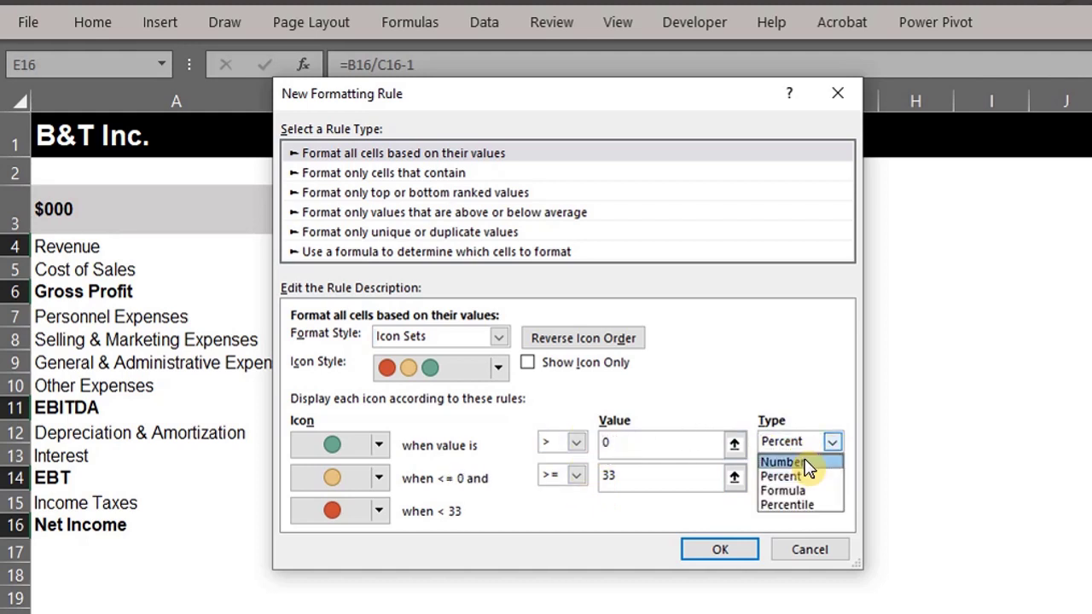
{"action": "left_click", "coordinate": [806, 465]}
Step: Set the yellow icon's threshold to >= 0 with the type Number, and apply the rule with Show Icon Only enabled
{"action": "left_click", "coordinate": [669, 484]}
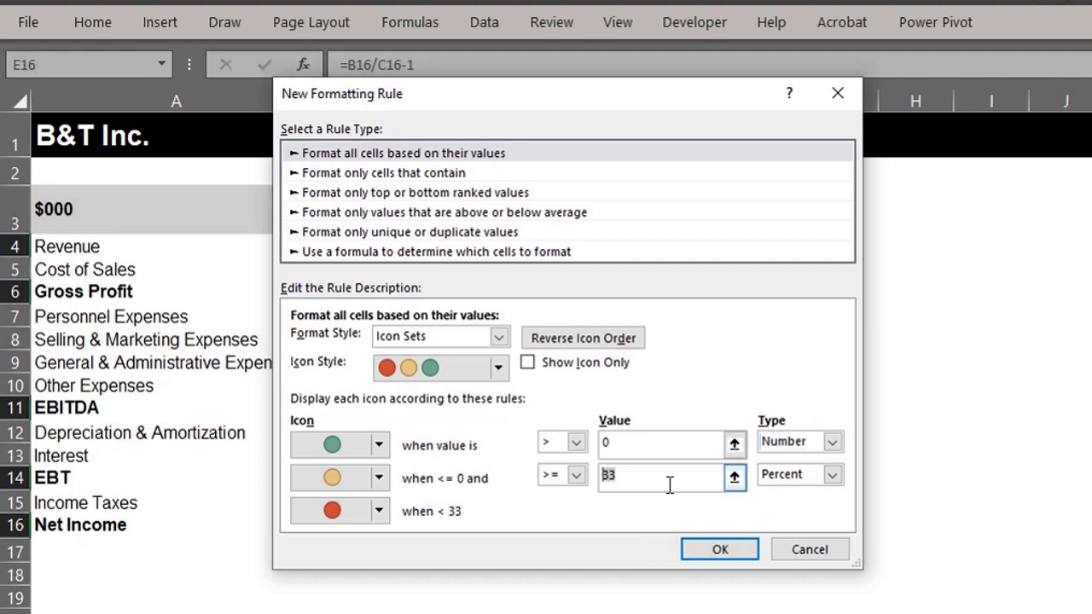
{"action": "type", "text": "0"}
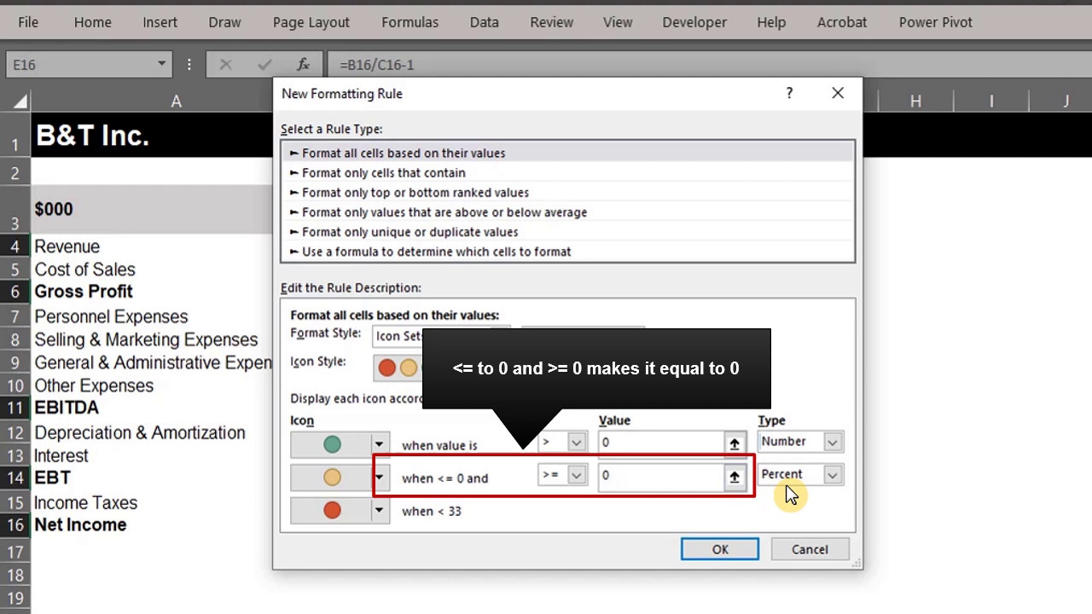
{"action": "left_click", "coordinate": [830, 476]}
{"action": "left_click", "coordinate": [798, 490]}
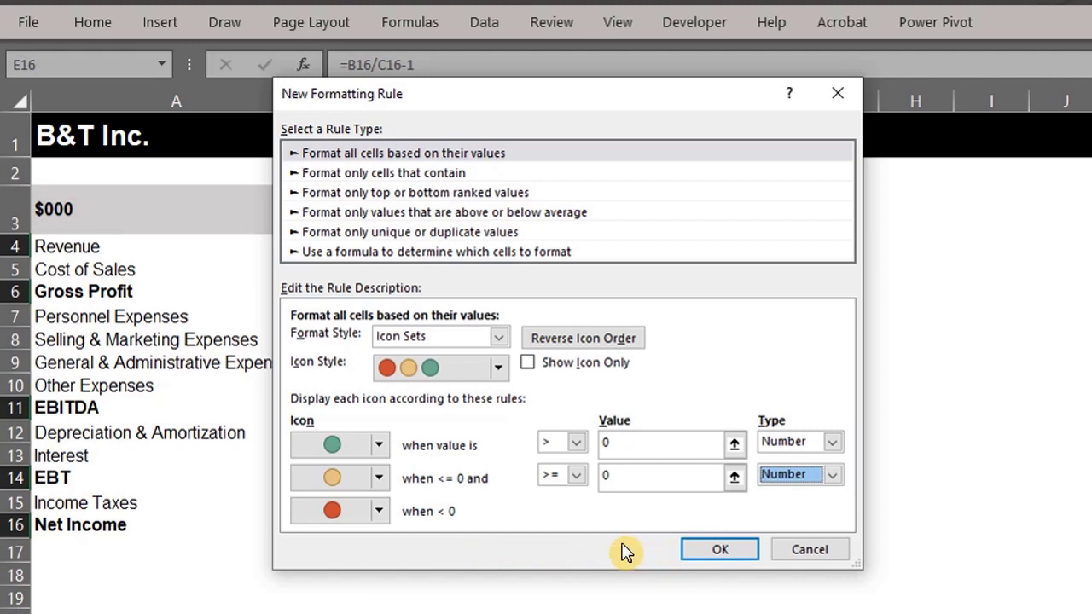
{"action": "left_click", "coordinate": [528, 363]}
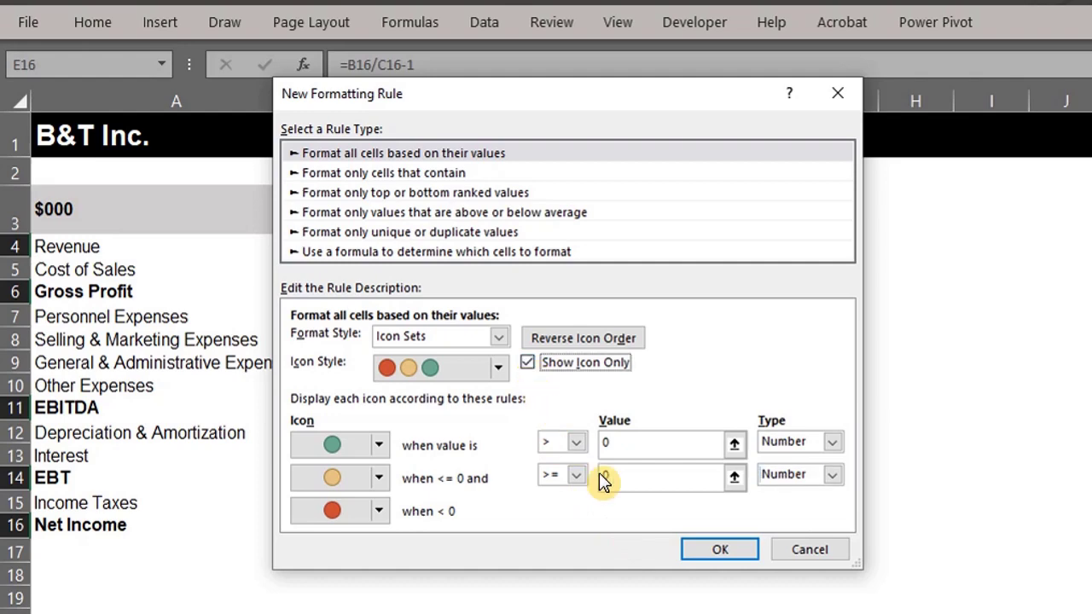
{"action": "left_click", "coordinate": [718, 551]}
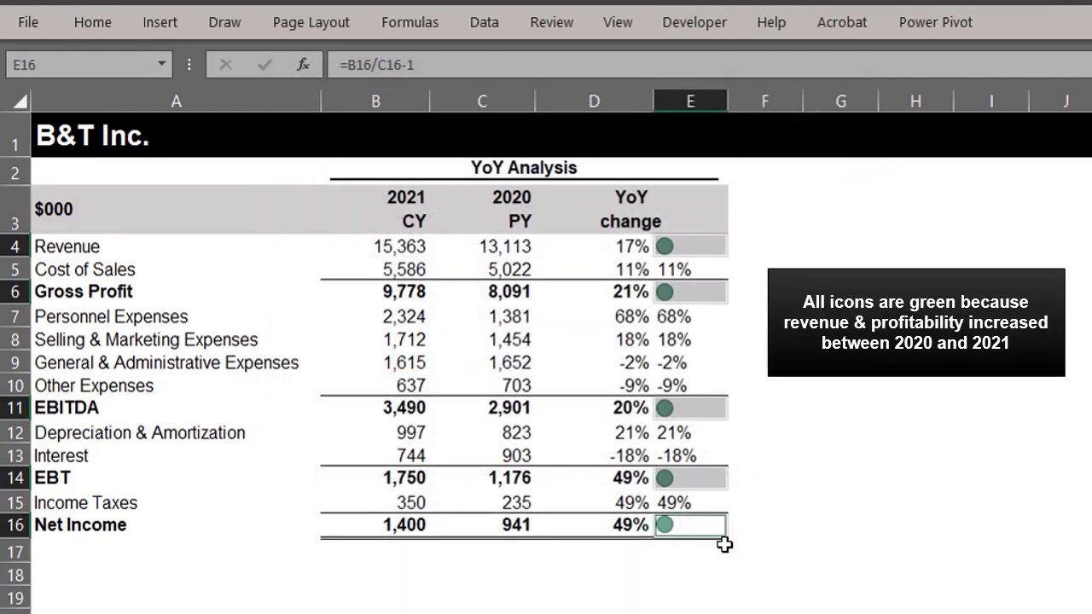
{"action": "left_click", "coordinate": [759, 381]}
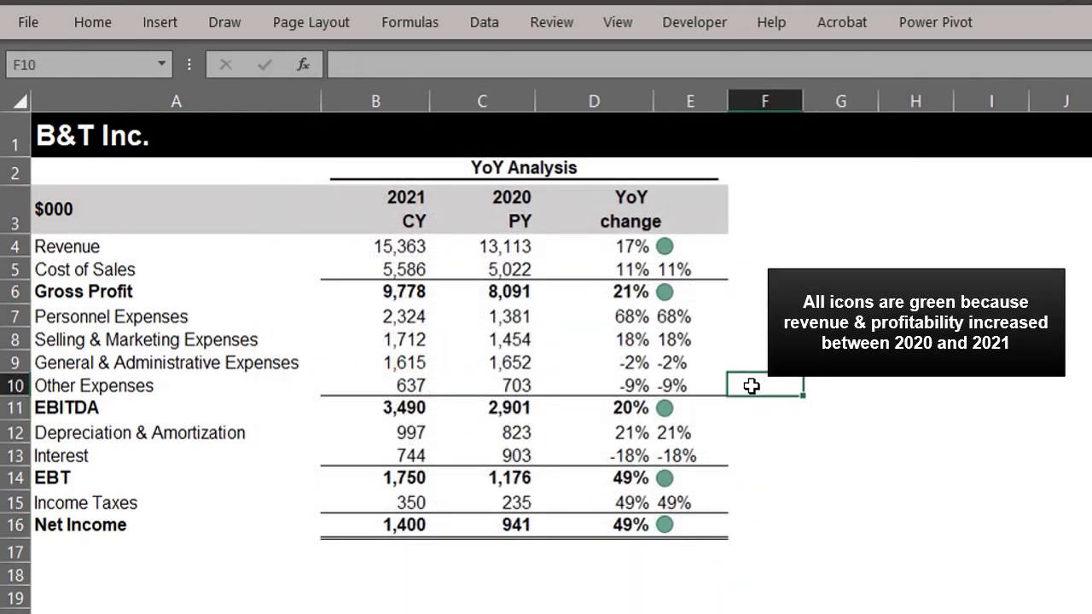
Step: Start a new conditional formatting rule for E5, E7:E10, E12:E13 and E15 using Icon Sets with the circle icons in reversed order
{"action": "left_click", "coordinate": [683, 268]}
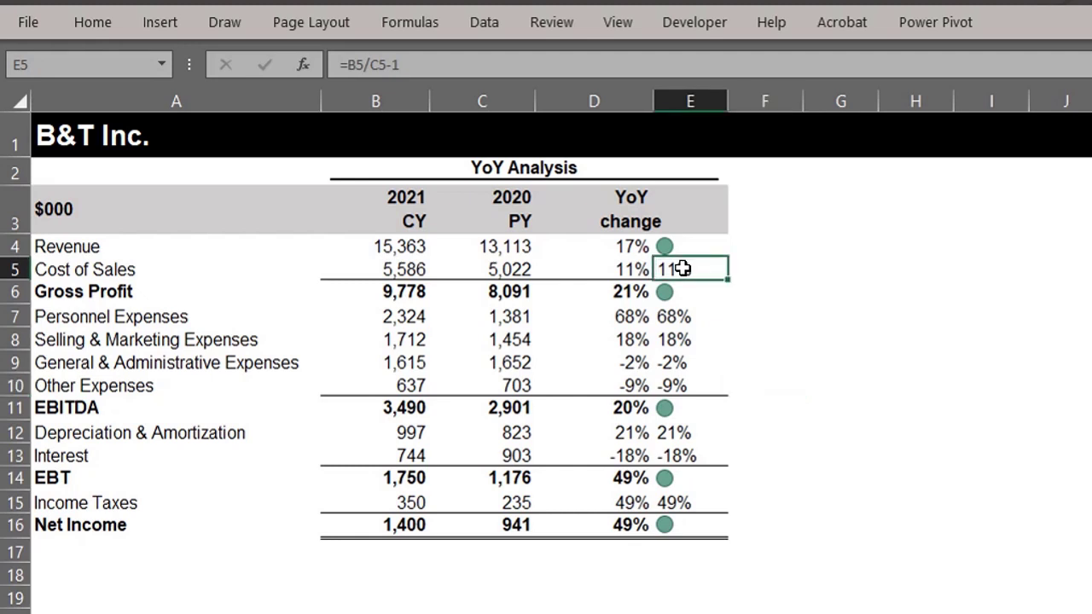
{"action": "left_click_drag", "start_coordinate": [683, 325], "coordinate": [688, 379]}
{"action": "left_click_drag", "start_coordinate": [685, 436], "coordinate": [687, 457]}
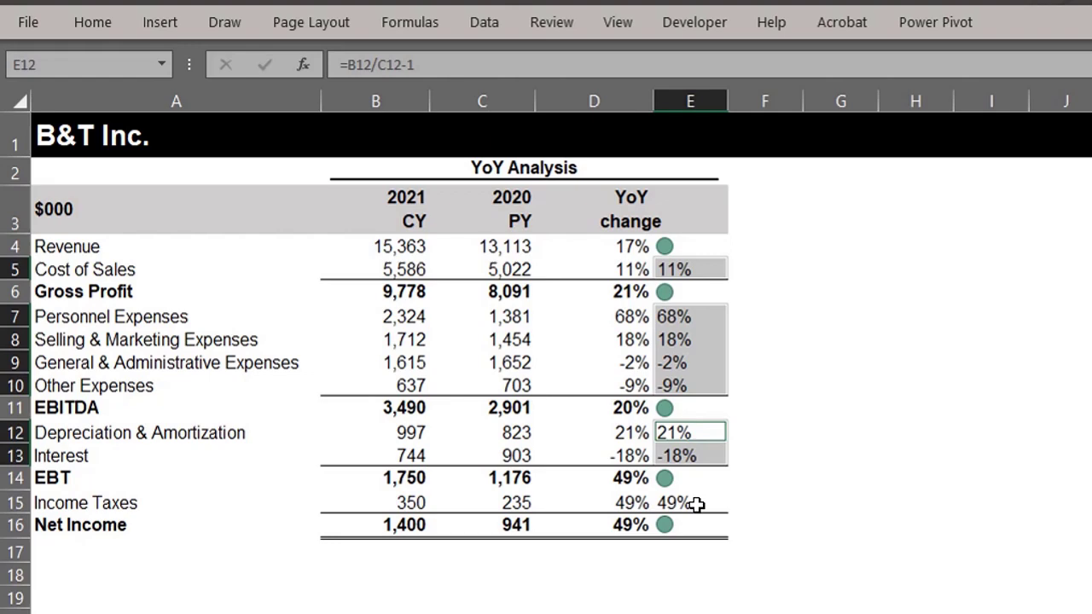
{"action": "left_click", "coordinate": [695, 504], "text": "ctrl"}
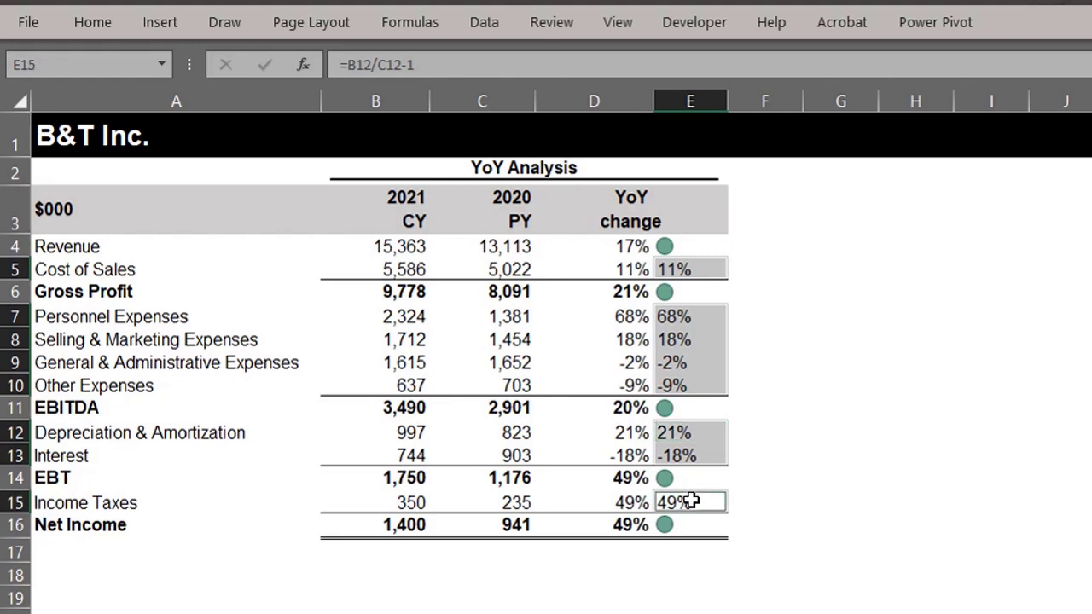
{"action": "left_click", "coordinate": [100, 31]}
{"action": "left_click", "coordinate": [868, 96]}
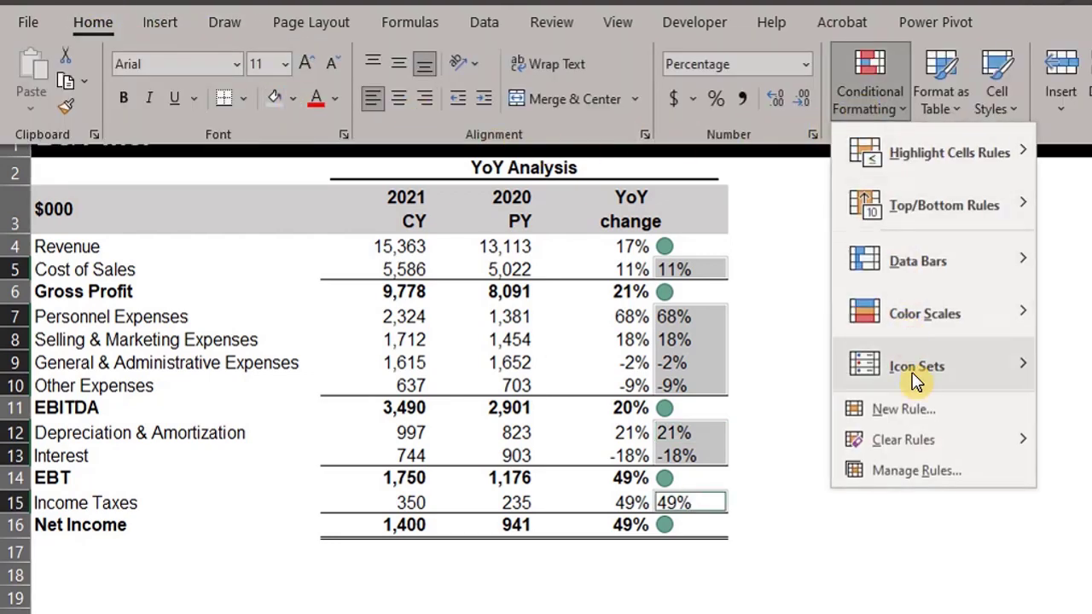
{"action": "left_click", "coordinate": [911, 413]}
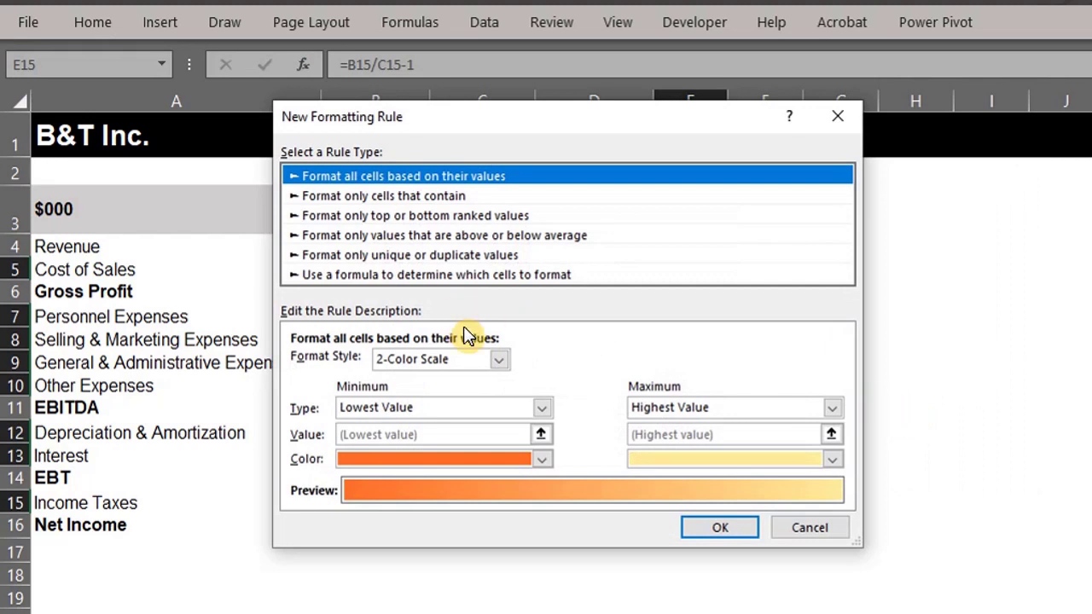
{"action": "left_click", "coordinate": [498, 359]}
{"action": "left_click", "coordinate": [469, 421]}
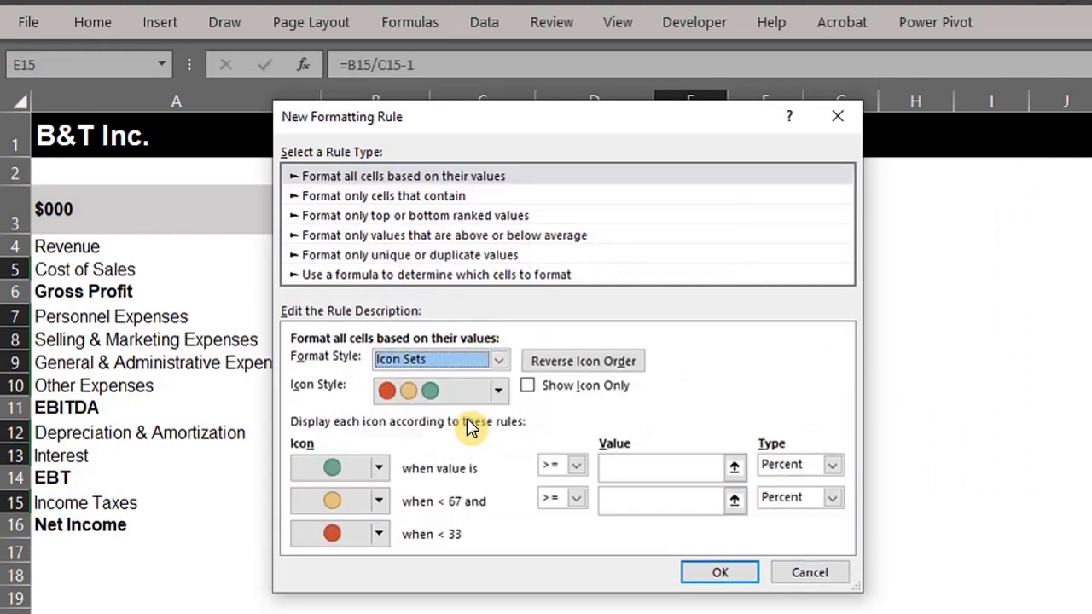
{"action": "left_click", "coordinate": [595, 363]}
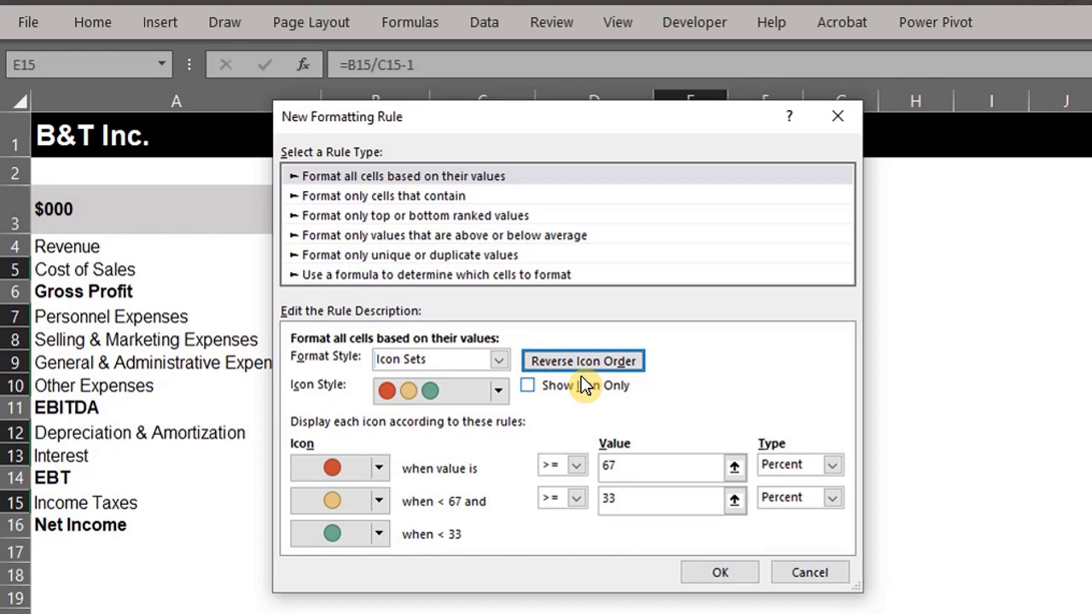
Step: Set the red icon to appear when the value is > 0, with the type Number
{"action": "left_click", "coordinate": [577, 465]}
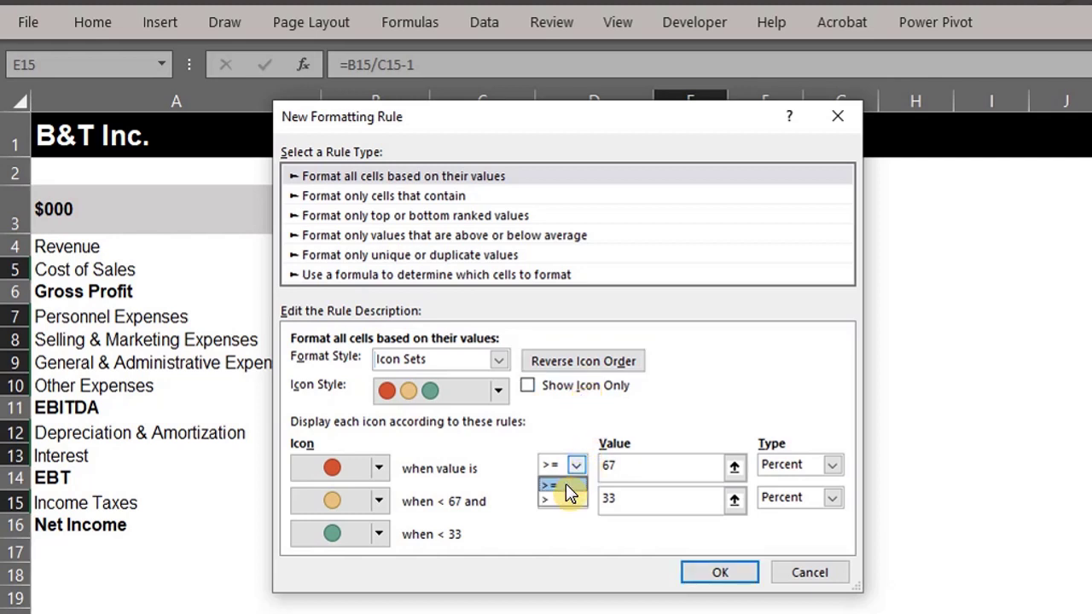
{"action": "left_click", "coordinate": [566, 497]}
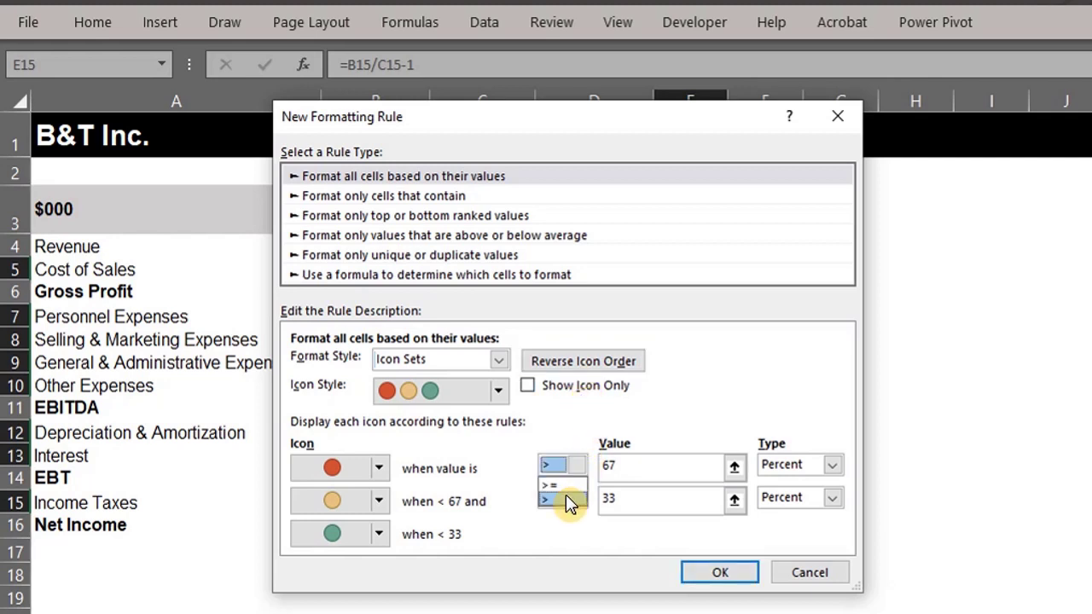
{"action": "double_click", "coordinate": [604, 464]}
{"action": "type", "text": "0"}
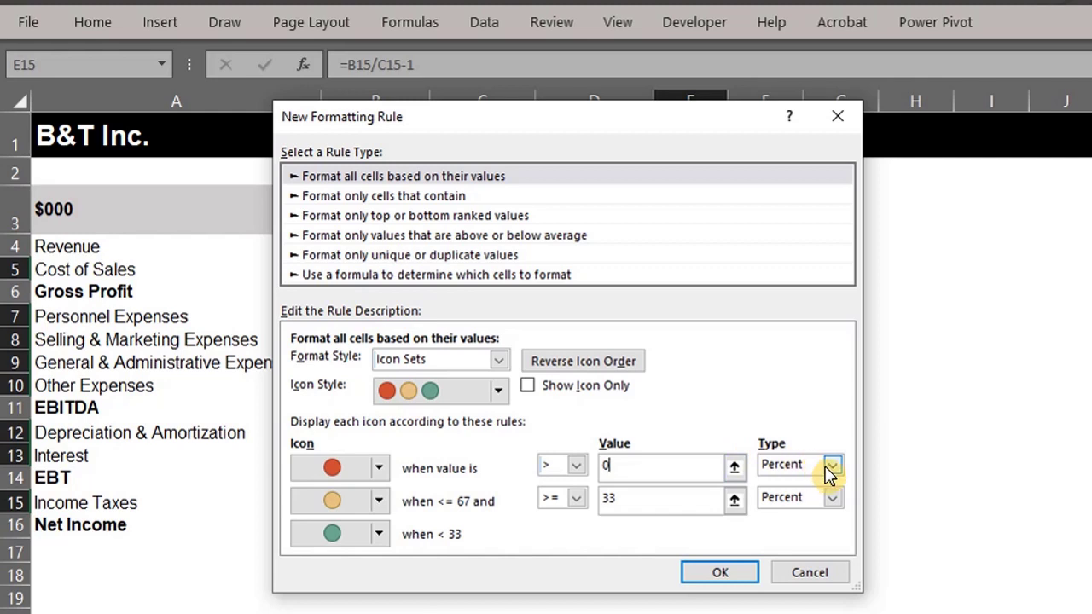
{"action": "left_click", "coordinate": [831, 468]}
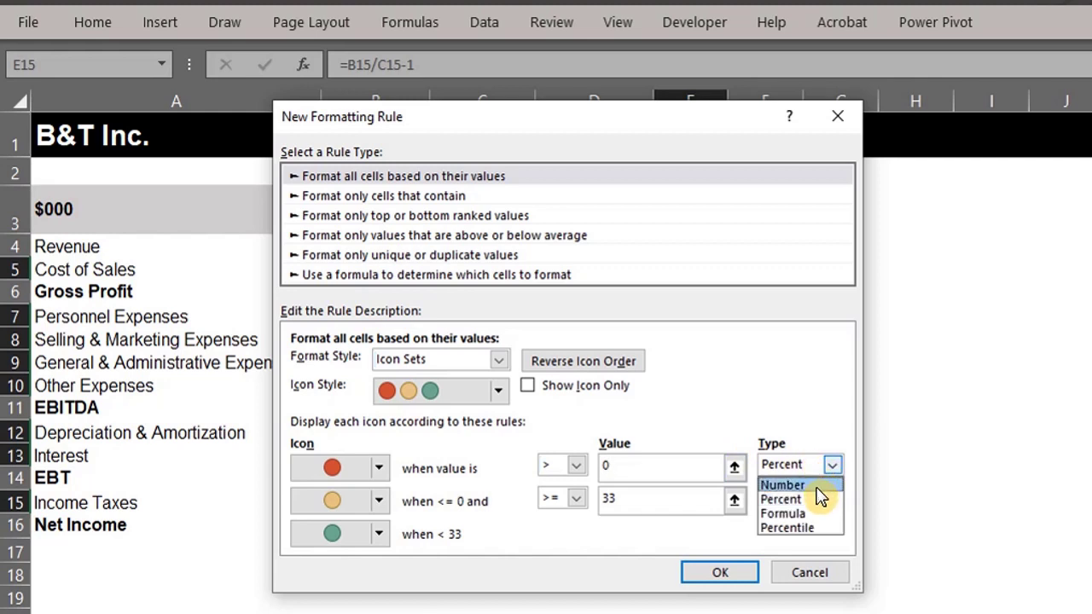
{"action": "left_click", "coordinate": [814, 486]}
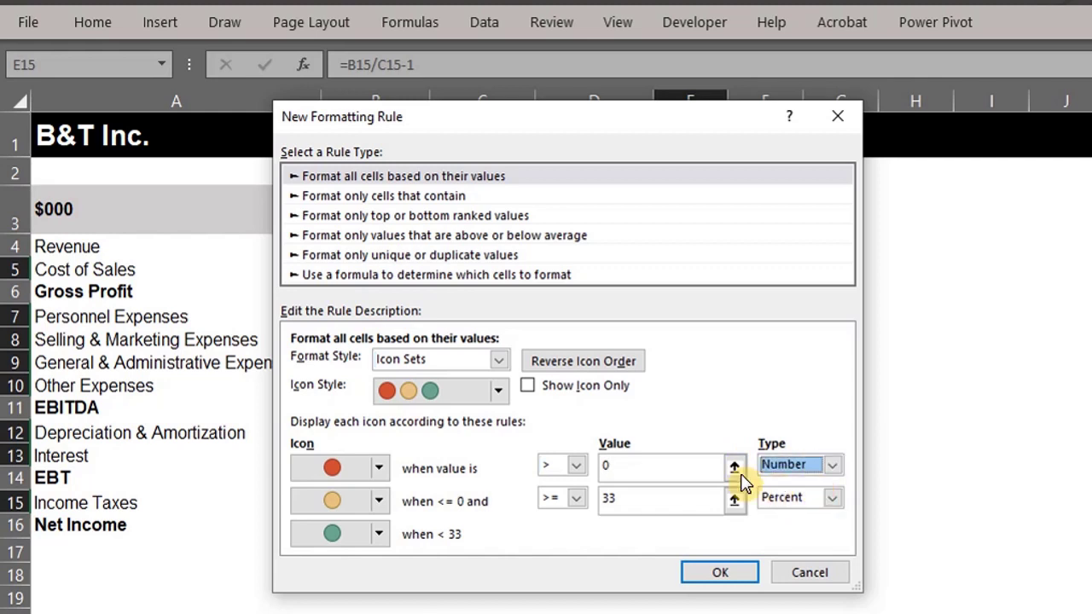
Step: Set the yellow icon's threshold to >= 0 as a Number and apply the expense rule with only the icons shown
{"action": "double_click", "coordinate": [606, 500]}
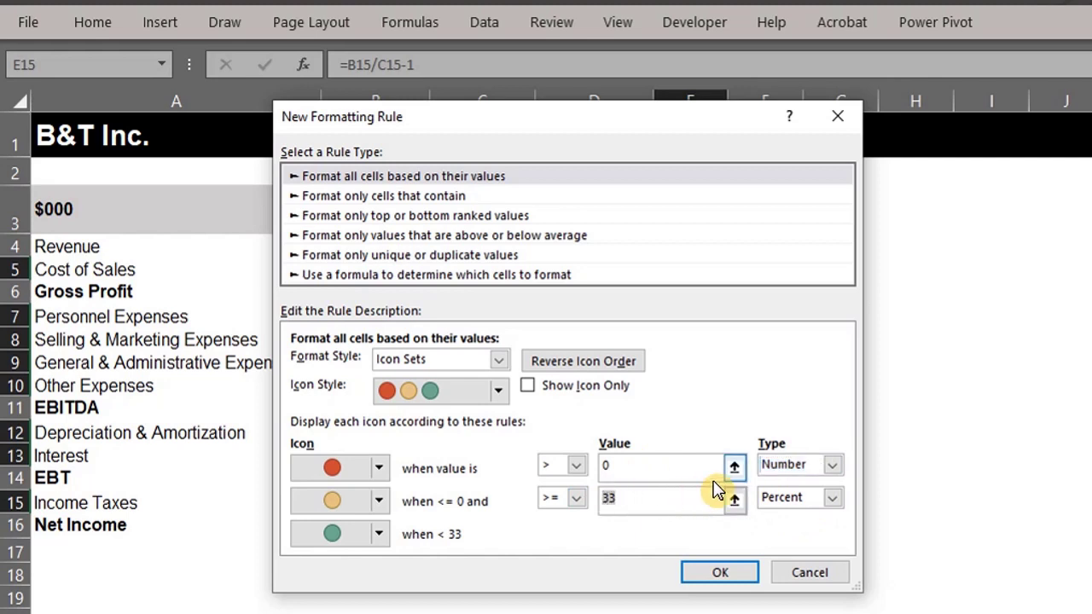
{"action": "type", "text": "0"}
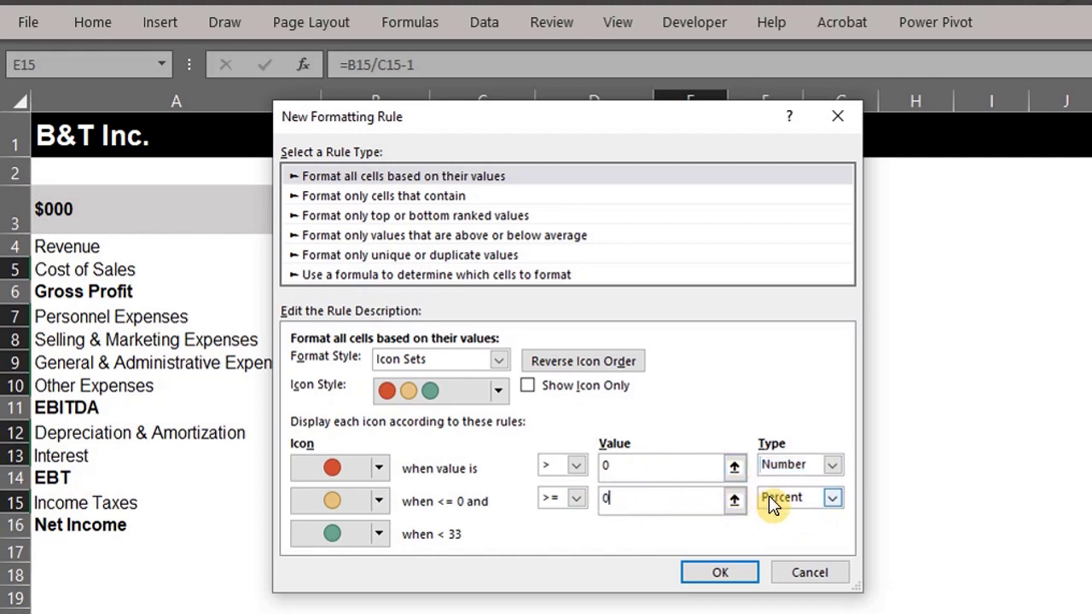
{"action": "left_click", "coordinate": [827, 499]}
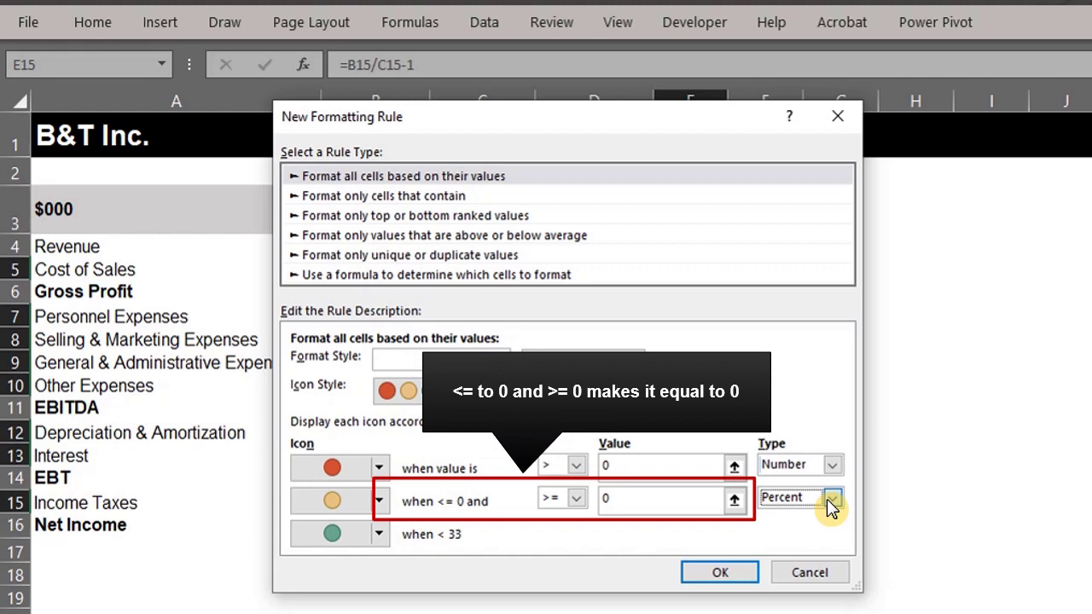
{"action": "left_click", "coordinate": [811, 516]}
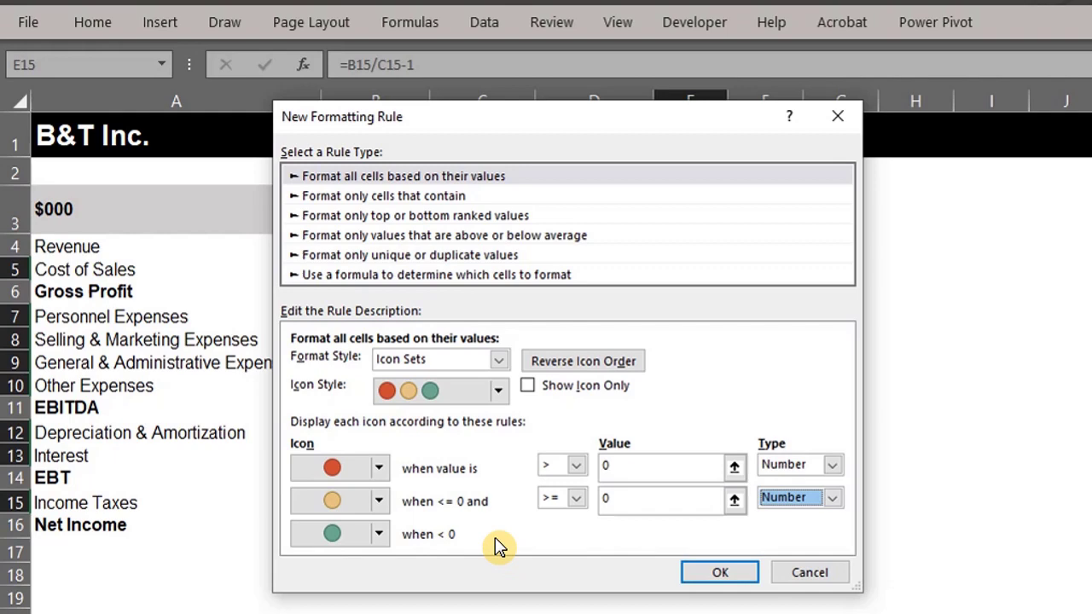
{"action": "left_click", "coordinate": [528, 387]}
{"action": "left_click", "coordinate": [720, 572]}
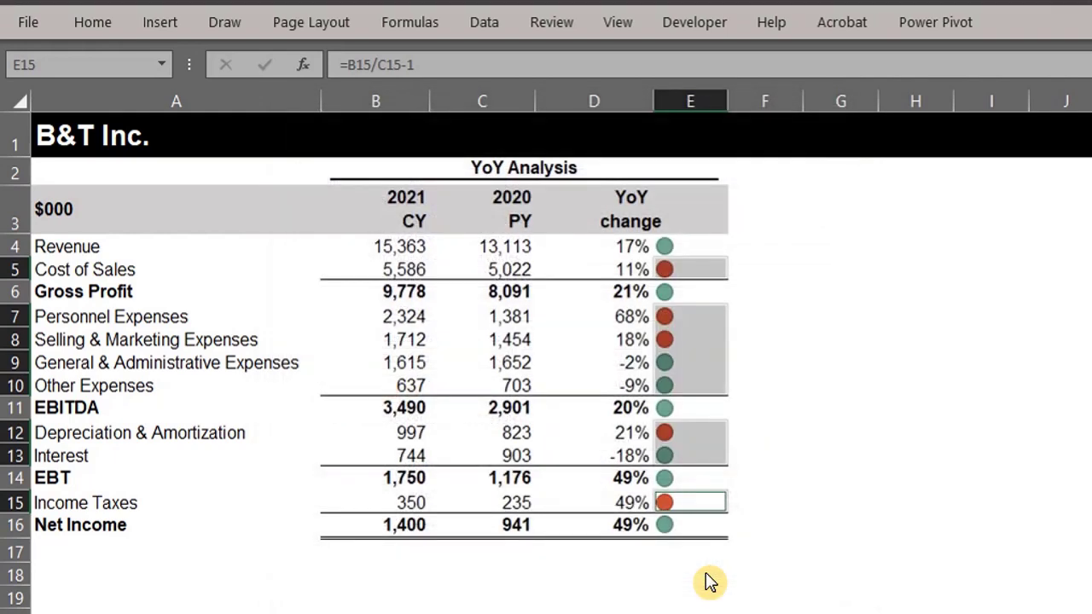
{"action": "left_click", "coordinate": [762, 480]}
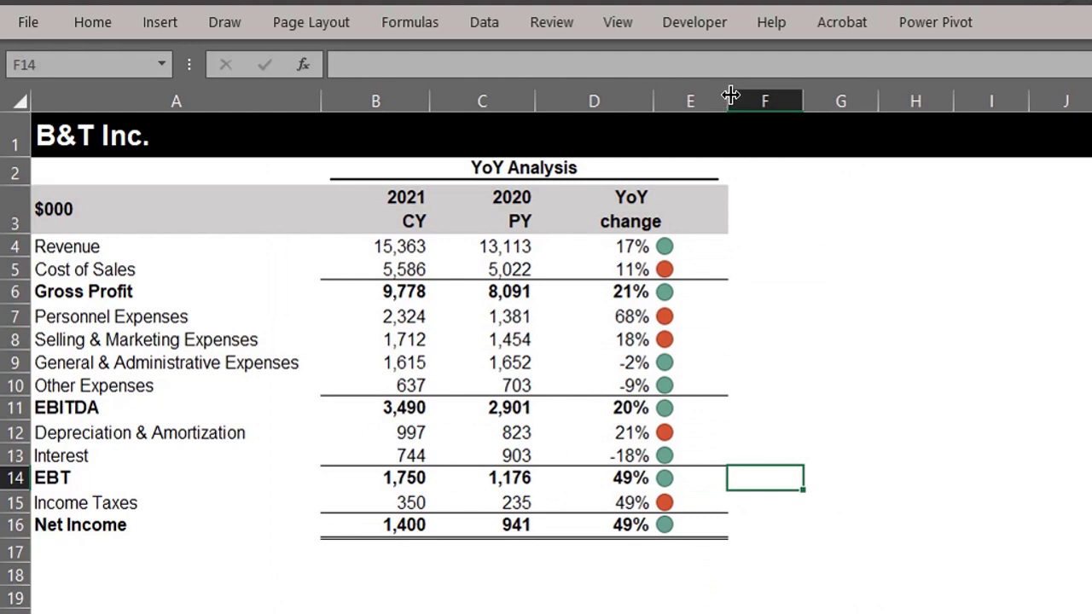
Step: Narrow column E so it is only slightly wider than the circle icons
{"action": "left_click_drag", "start_coordinate": [728, 101], "coordinate": [688, 136]}
{"action": "left_click", "coordinate": [608, 569]}
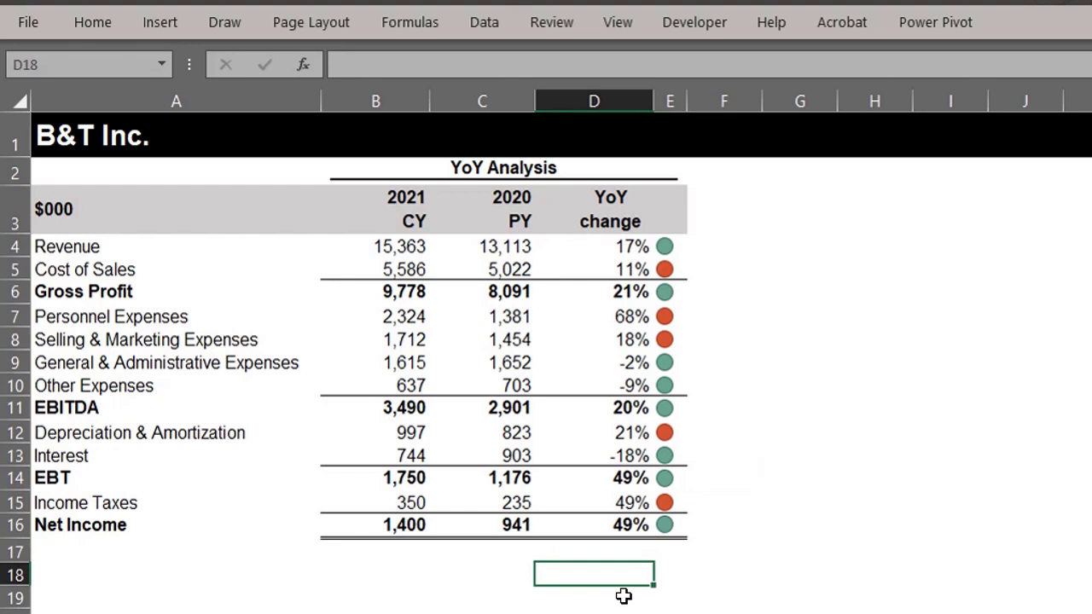
{"action": "left_click", "coordinate": [663, 552]}
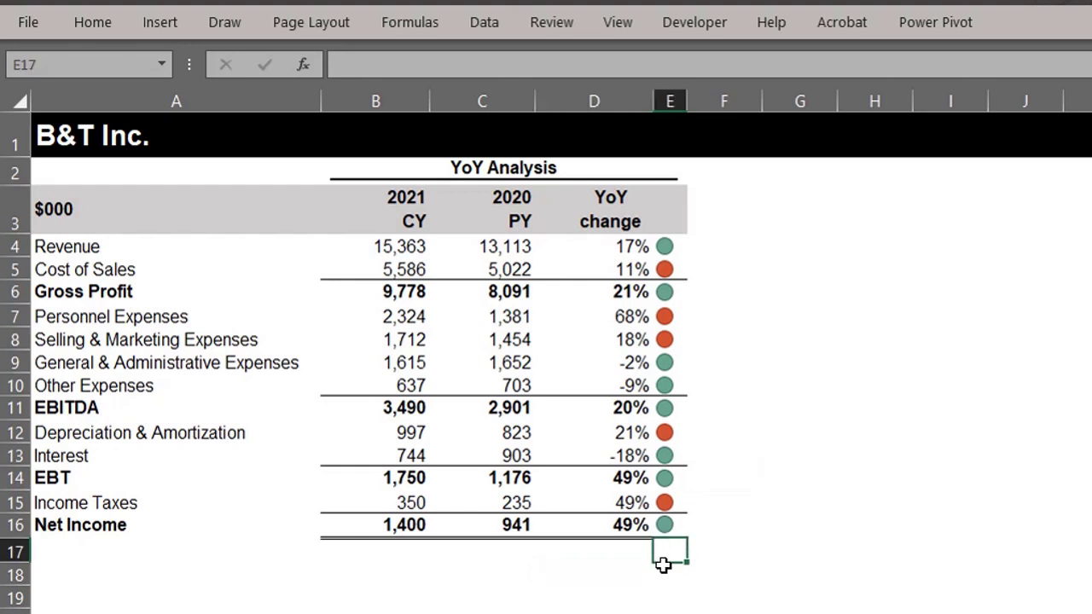
Step: Test the icons by entering 500 for 2021 General & Administrative Expenses in B9, and undo the entry
{"action": "left_click", "coordinate": [408, 359]}
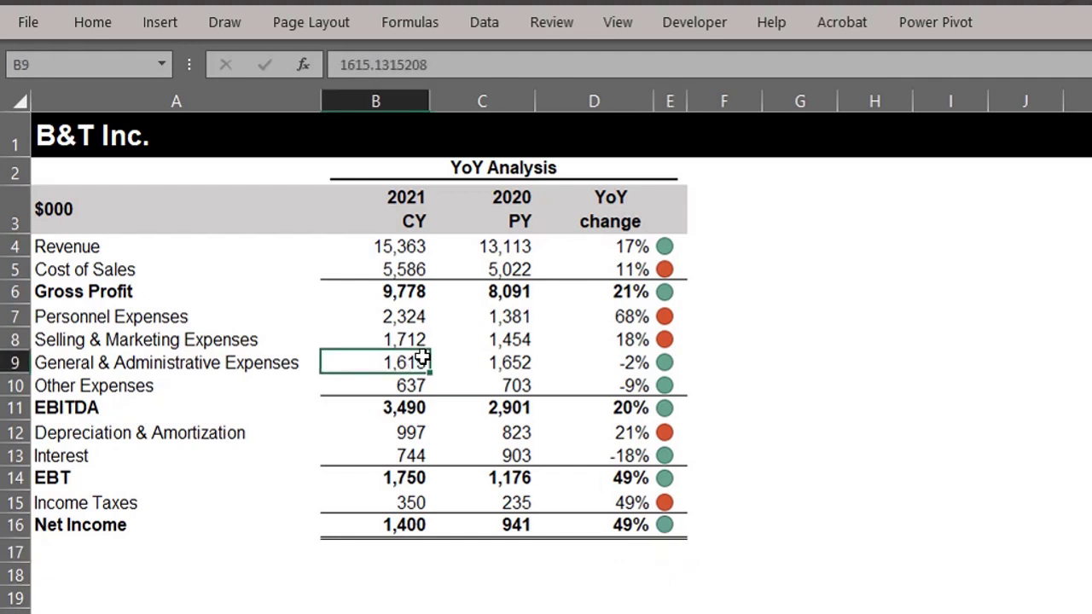
{"action": "type", "text": "50"}
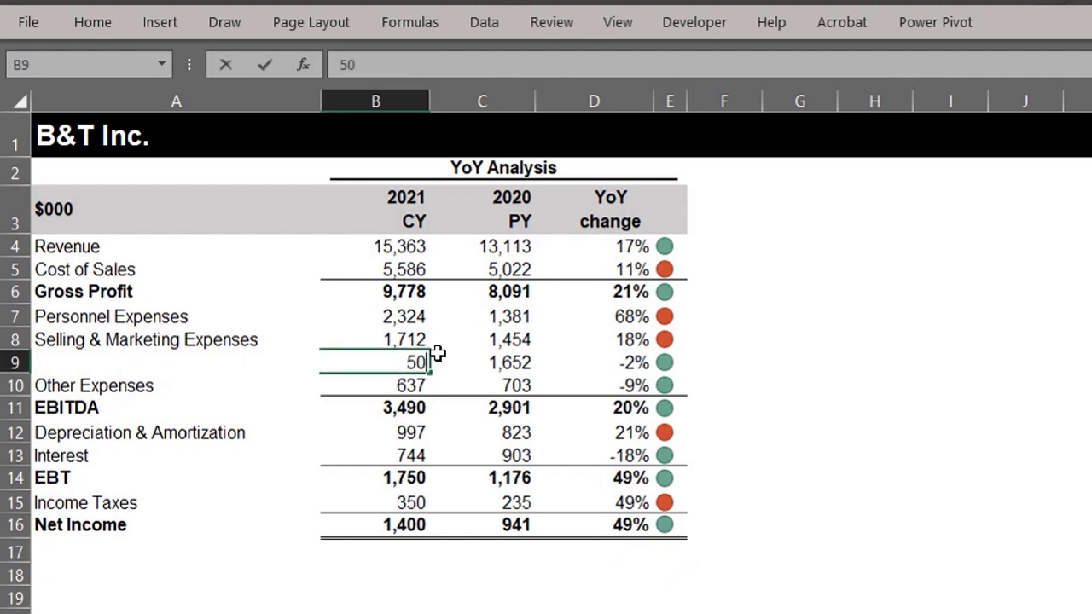
{"action": "type", "text": "0"}
{"action": "key", "text": "Return"}
{"action": "key", "text": "ctrl+z"}
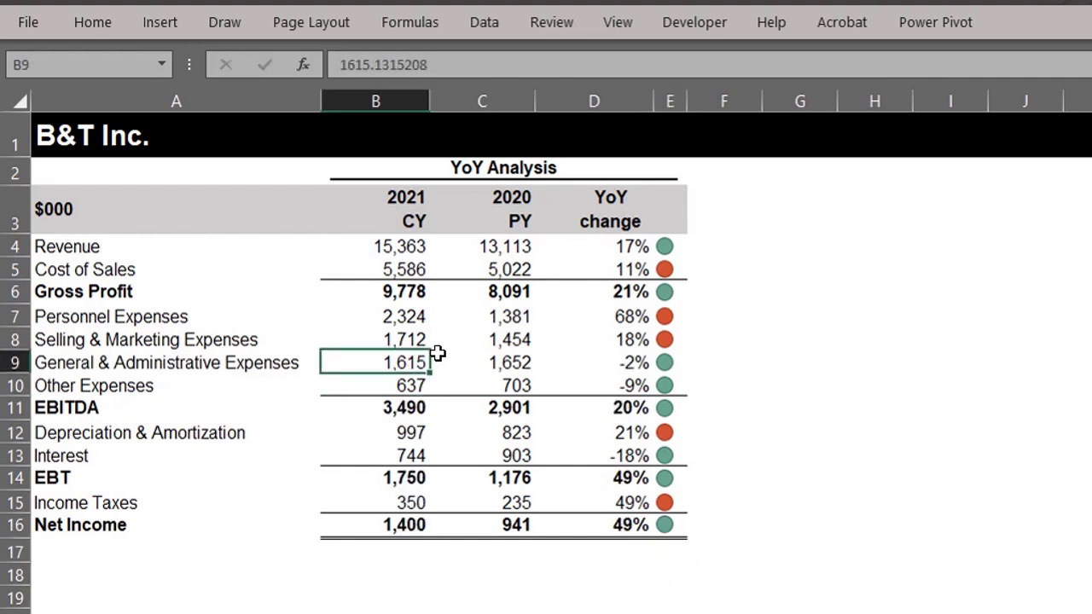
Step: Test the icons by entering 300 for 2021 Depreciation & Amortization in B12, and undo the entry
{"action": "left_click", "coordinate": [412, 433]}
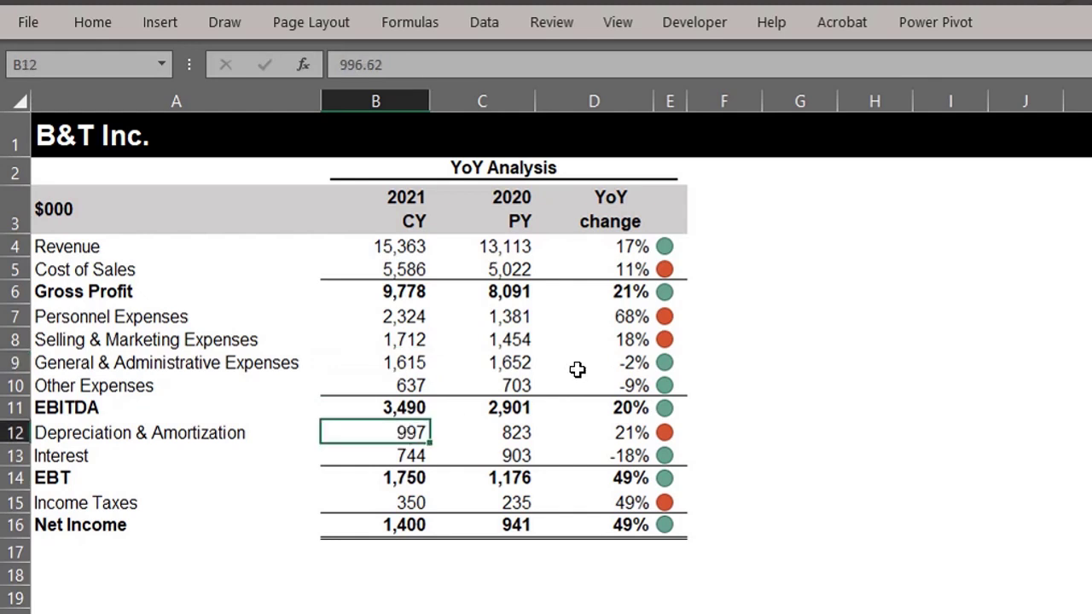
{"action": "type", "text": "300"}
{"action": "key", "text": "Return"}
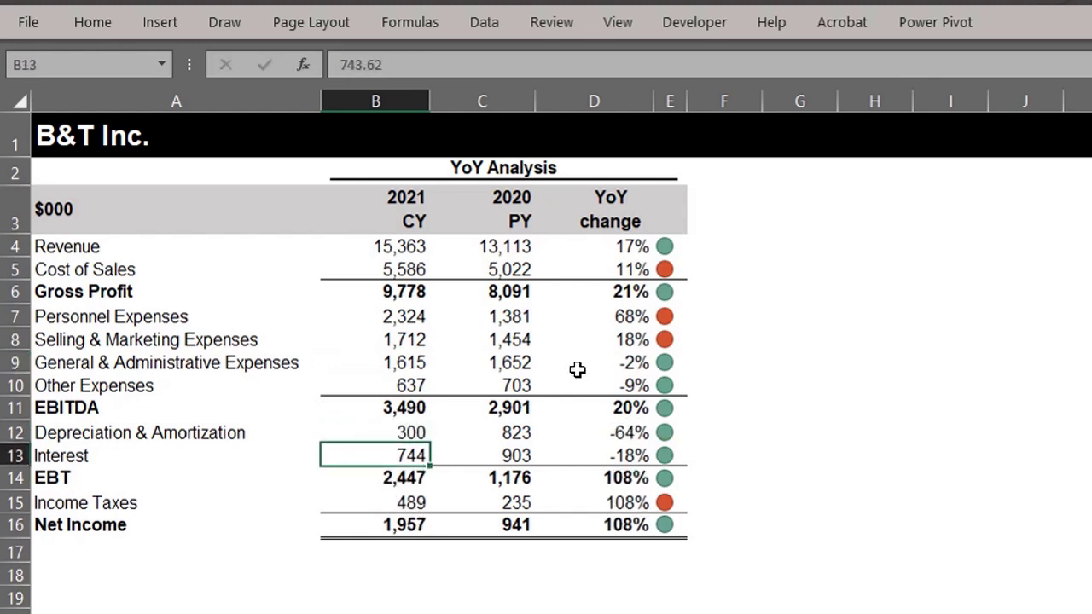
{"action": "key", "text": "ctrl+z"}
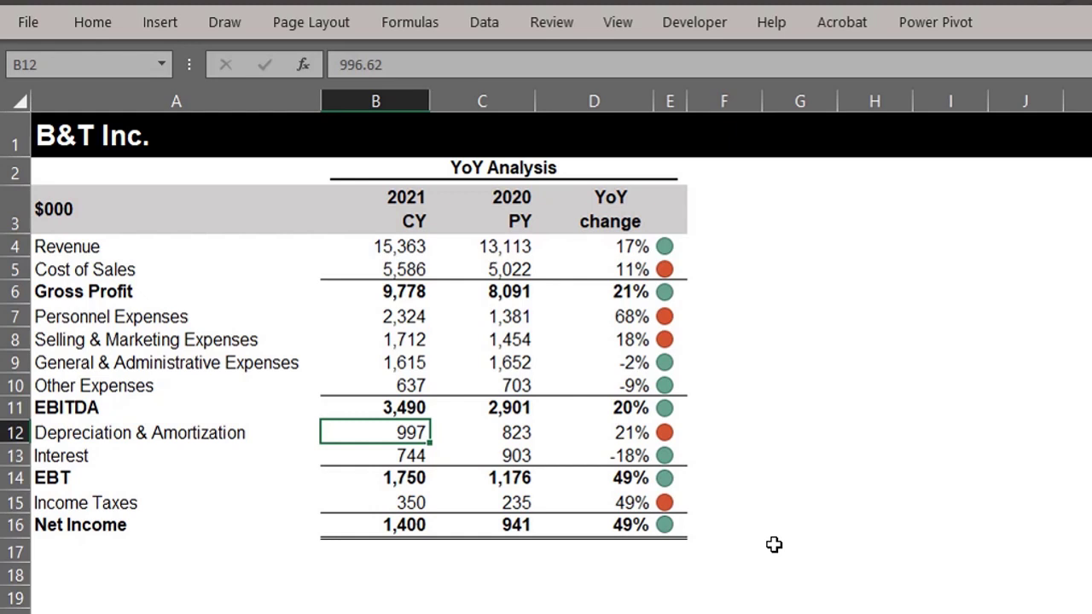
{"action": "left_click", "coordinate": [709, 555]}
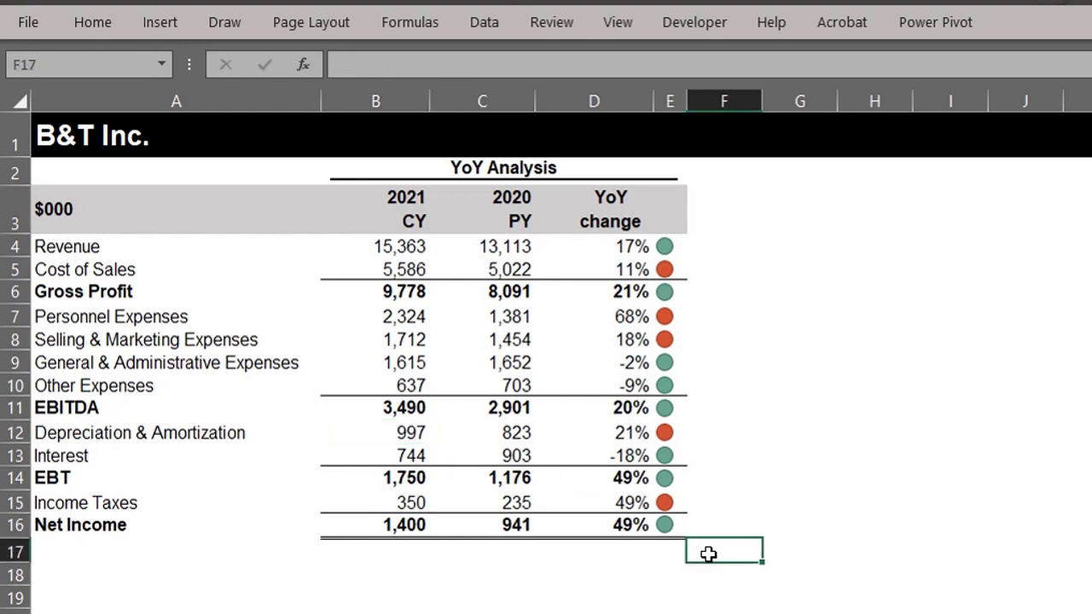